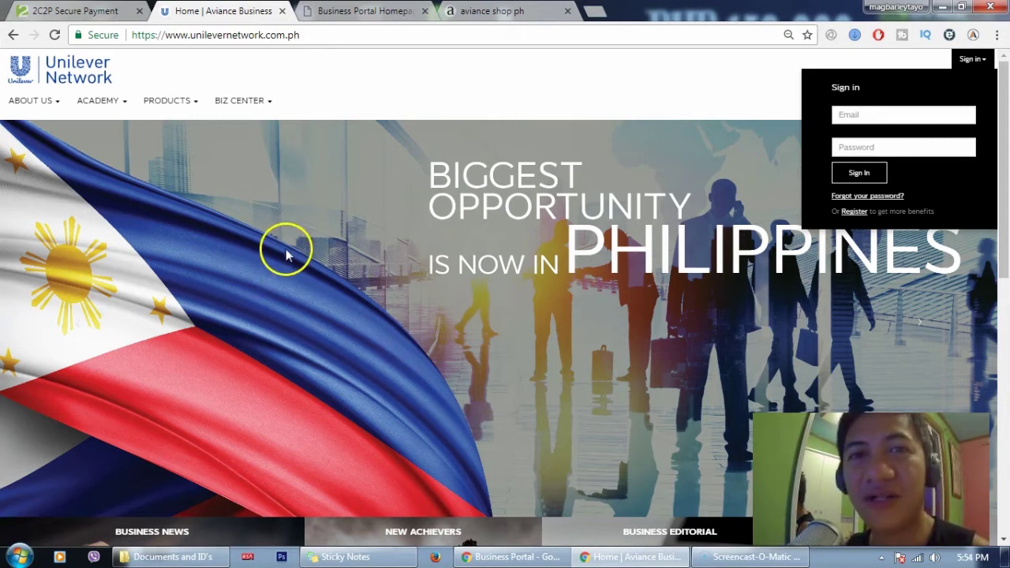
Reload the Unilever Network home page and open the sign-in dropdown with its registration option
left_click(305, 37)
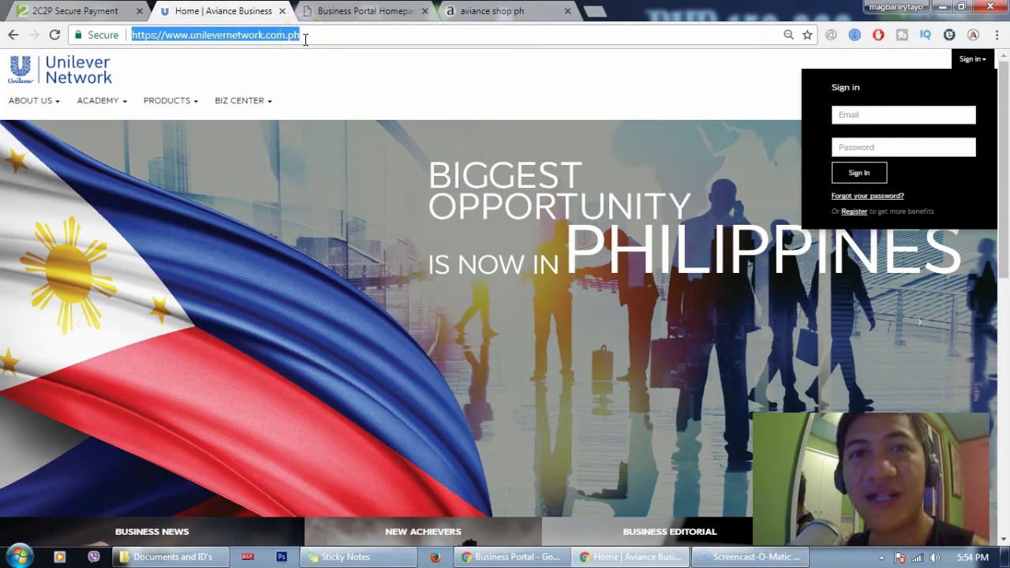
key("Return")
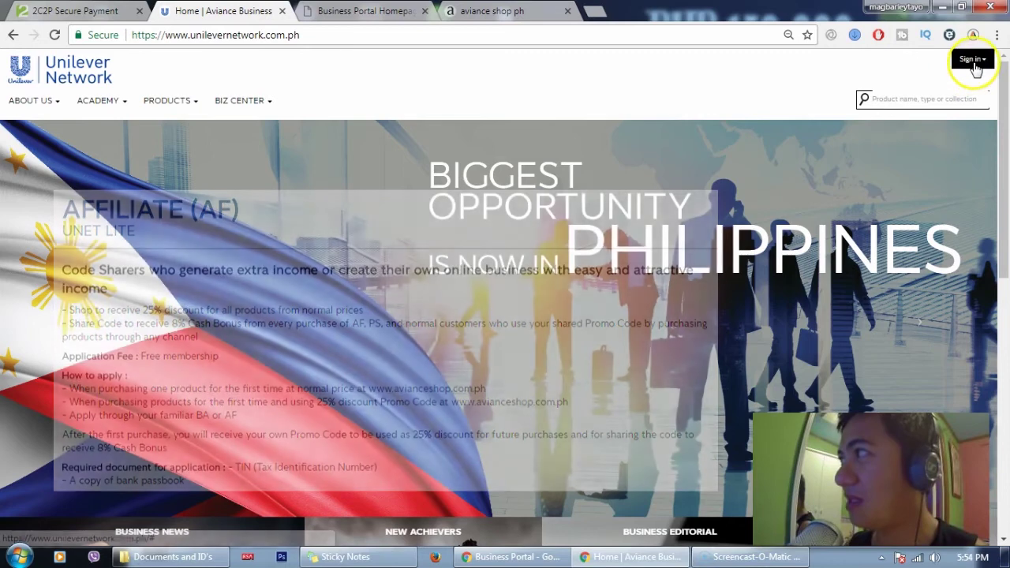
left_click(972, 59)
left_click(882, 156)
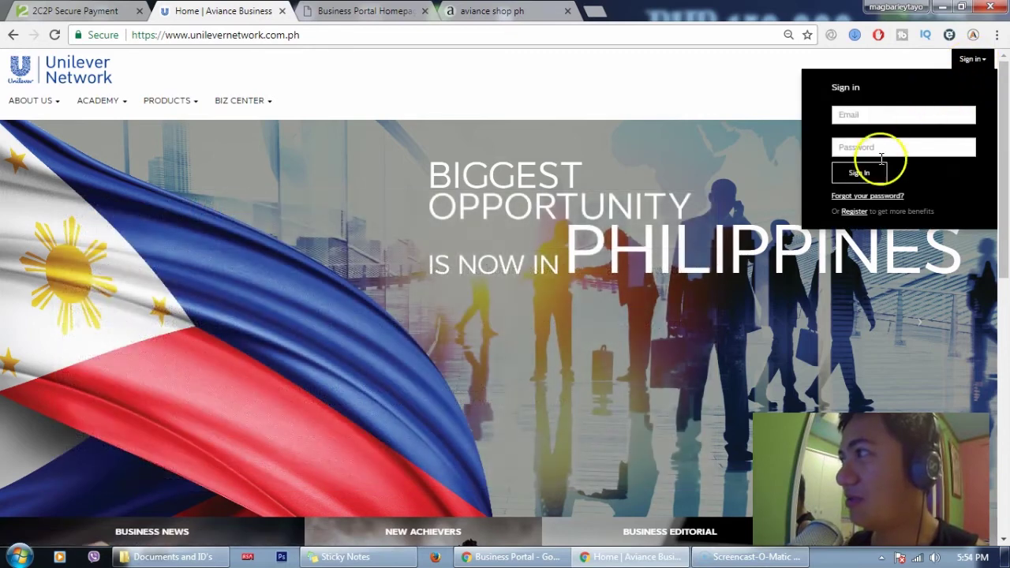
Open the Aviance Shop Register page and enter the e-mail address and account password
left_click(848, 211)
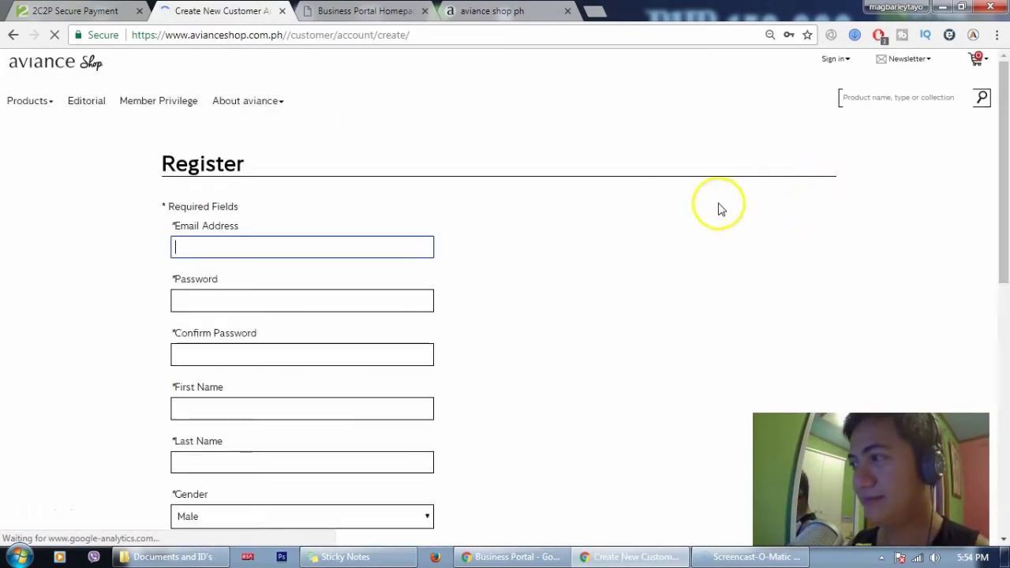
left_click(266, 247)
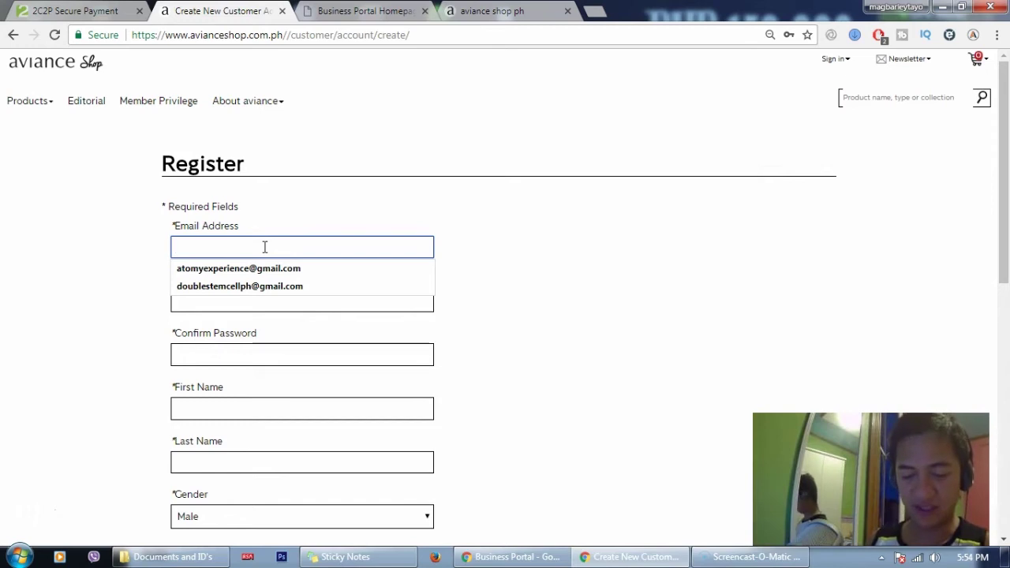
type("f")
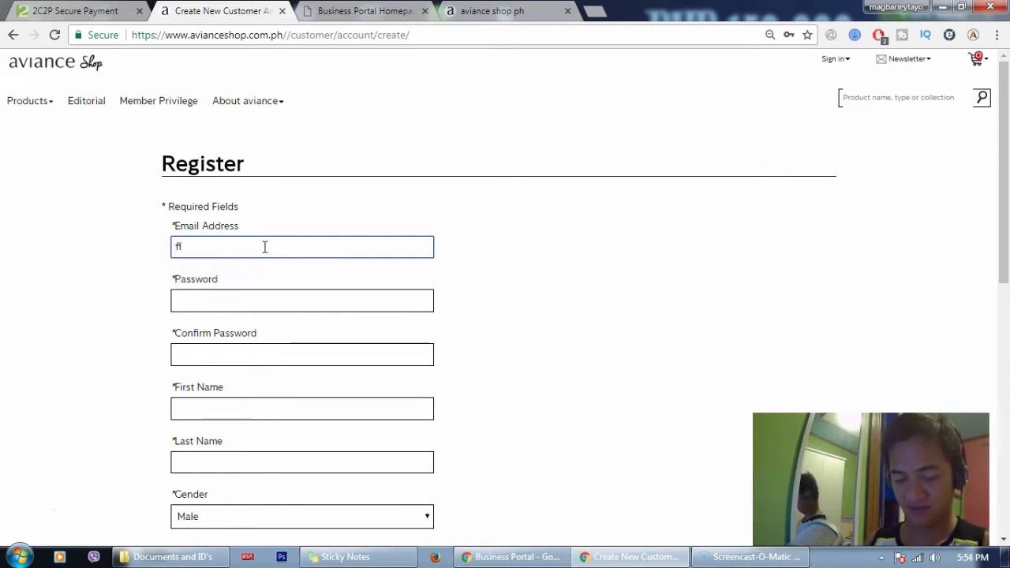
key("BackSpace")
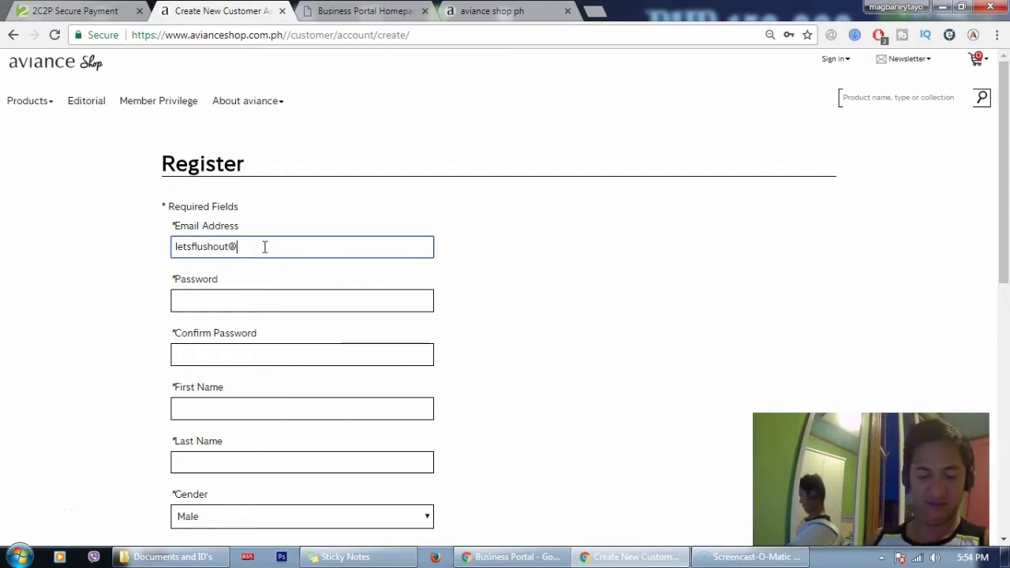
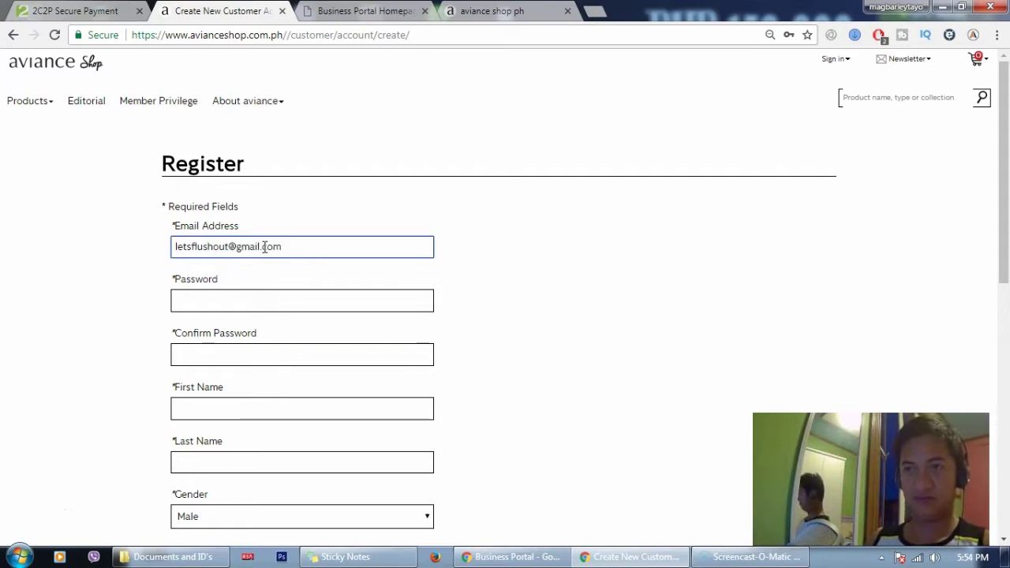
key("Tab")
type("*")
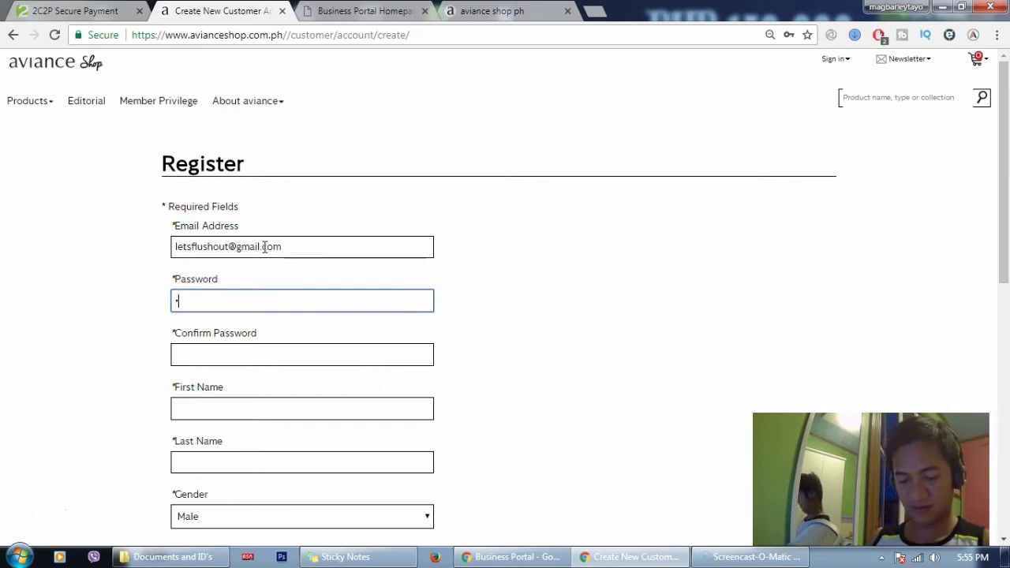
key("BackSpace")
key("BackSpace")
key("BackSpace")
type("******")
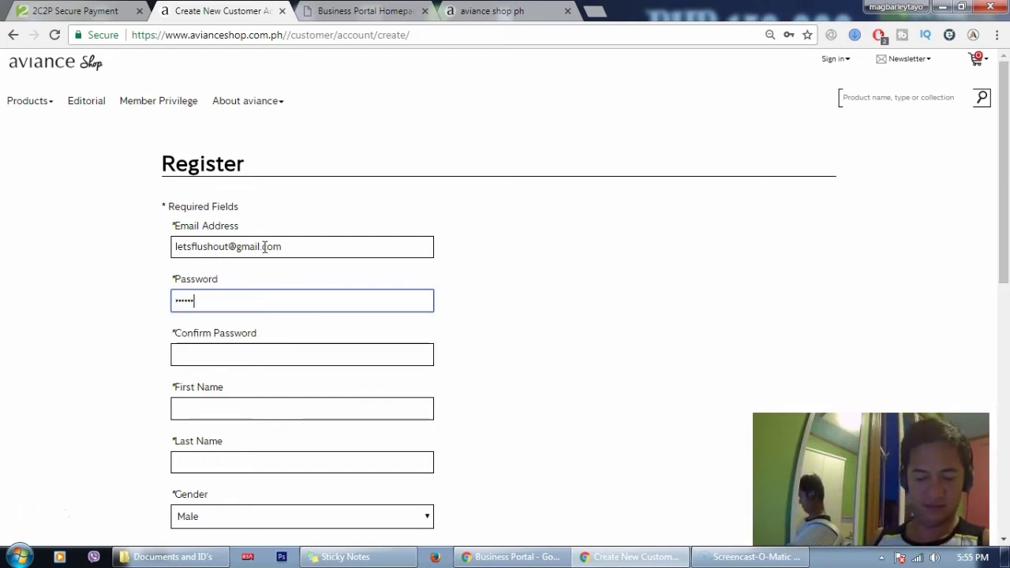
type("*")
key("Tab")
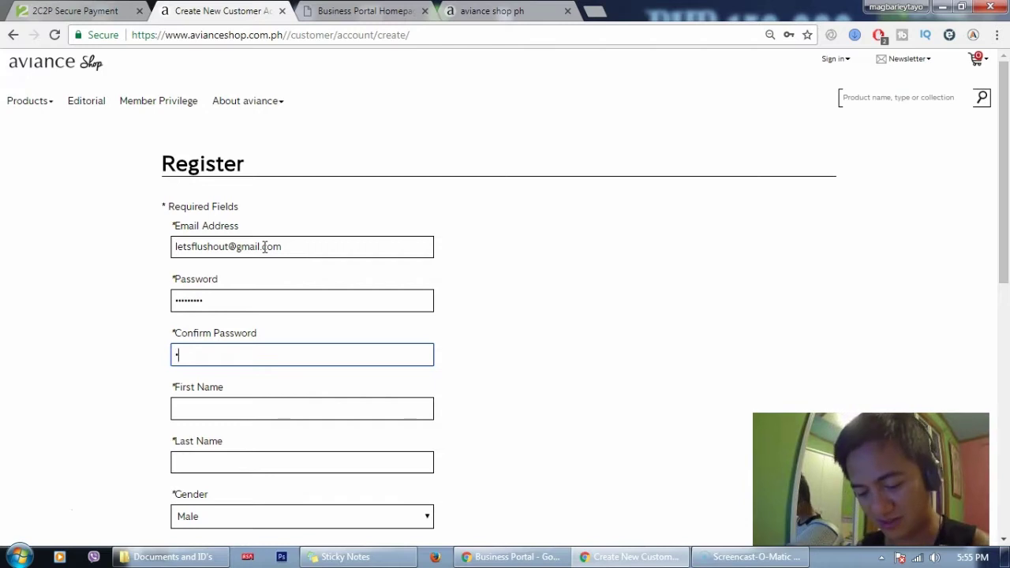
Confirm the password and fill in the member's first and last names
type("1")
key("Tab")
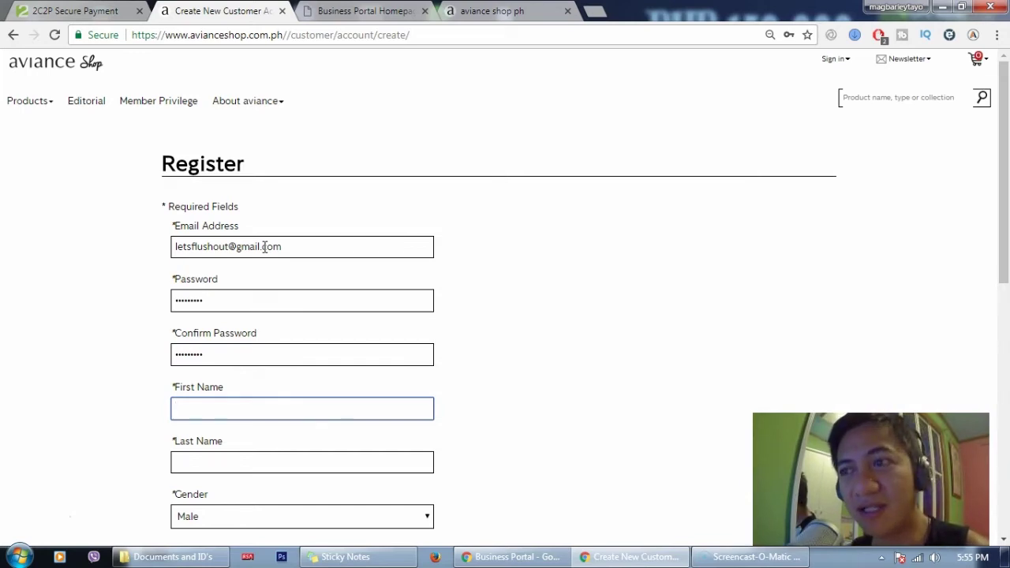
type("Juan")
key("Tab")
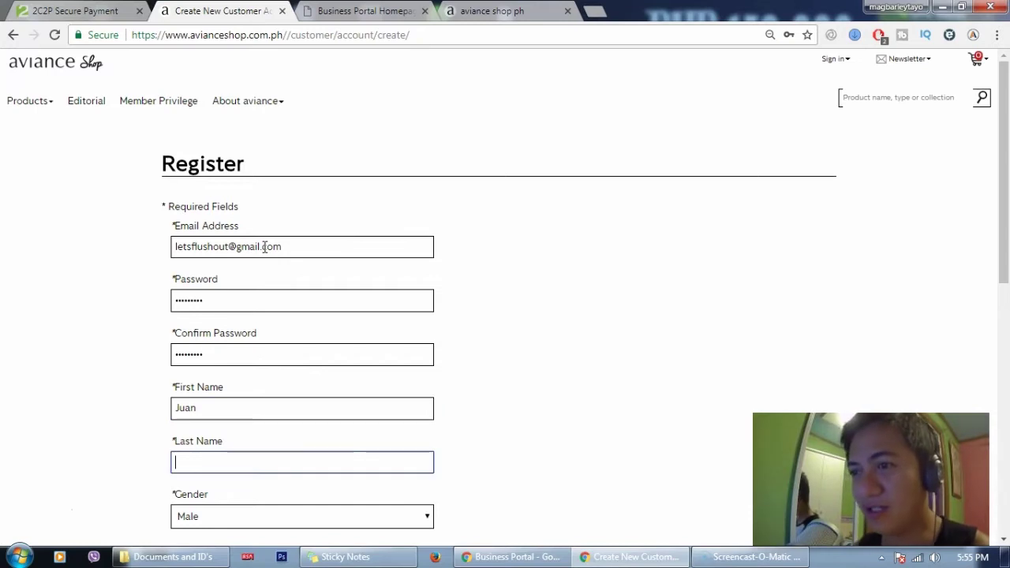
type("De La")
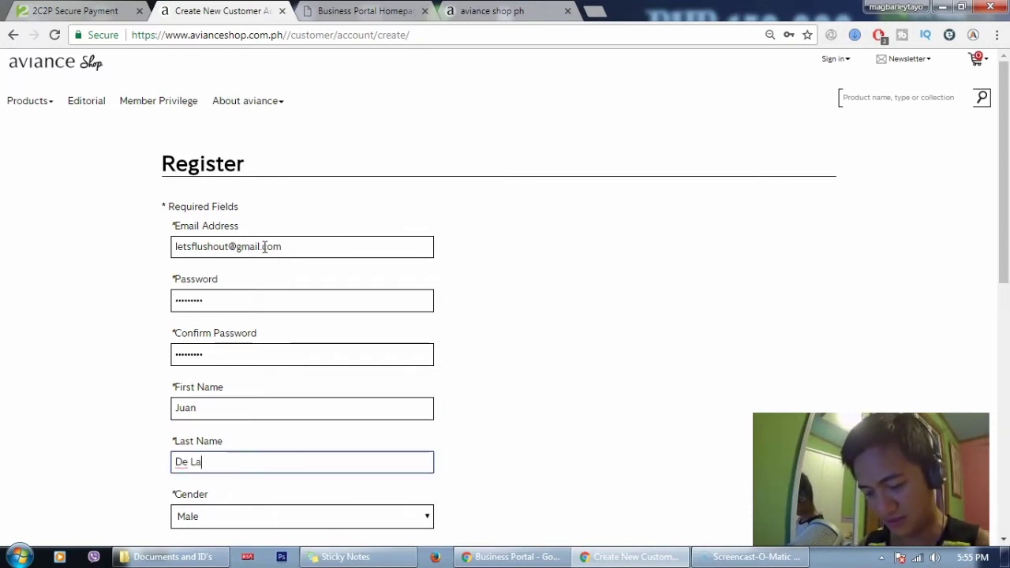
type("Cruz")
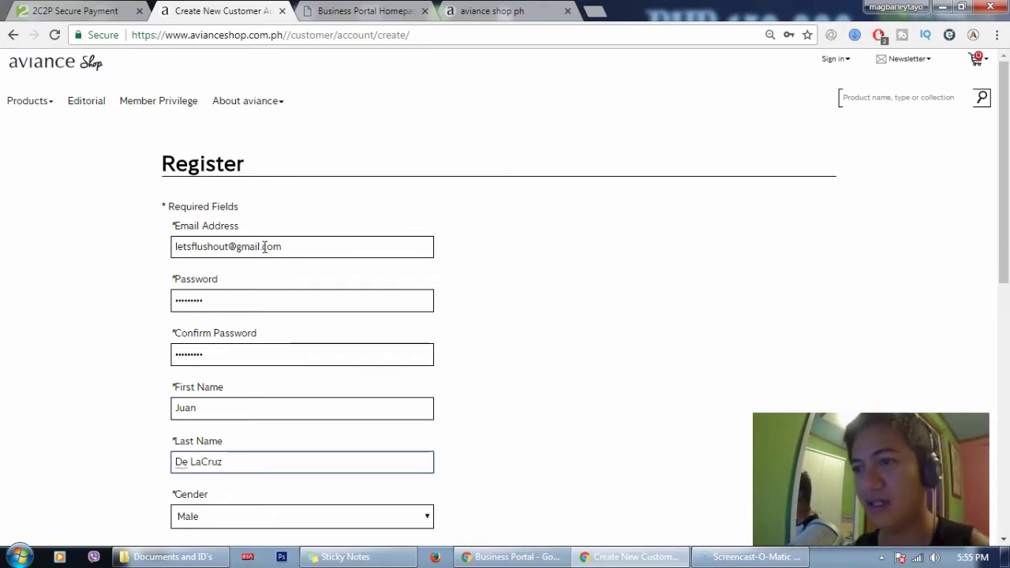
key("Left")
key("Left")
key("Left")
key("Left")
key("Tab")
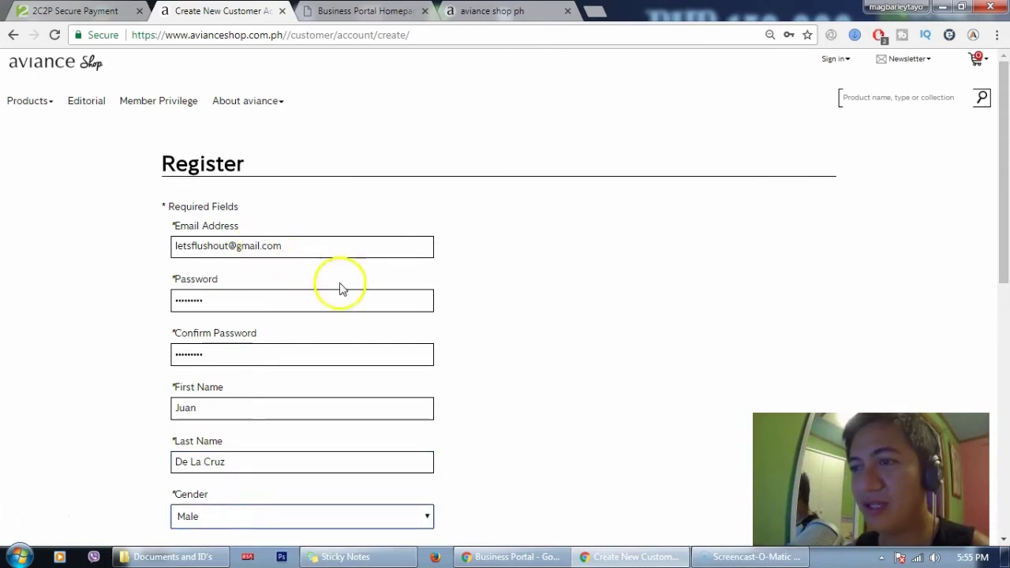
Set the birth day to 25 and the birth month to December
scroll(447, 318, "down", 2)
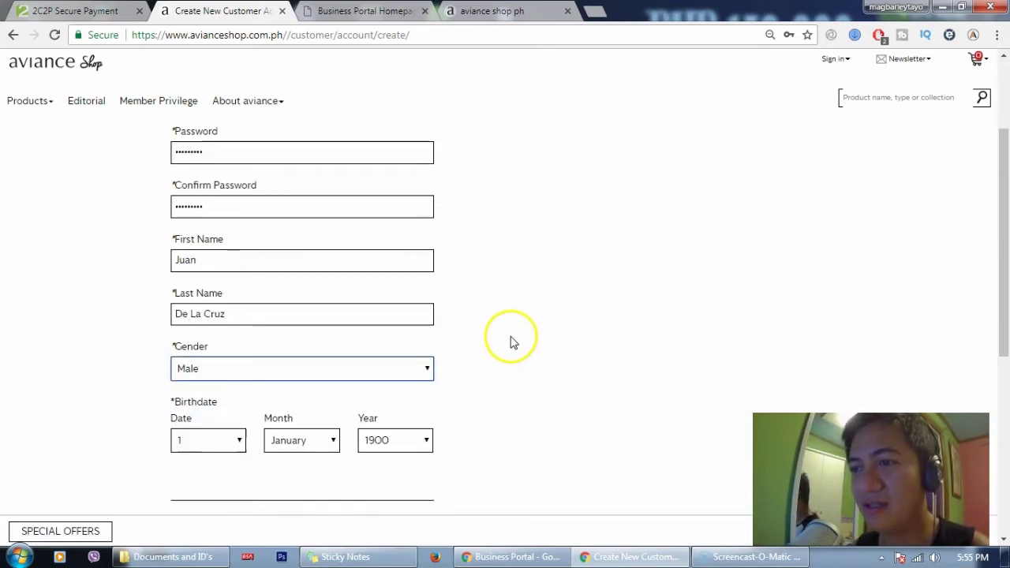
left_click(187, 440)
scroll(202, 368, "down", 3)
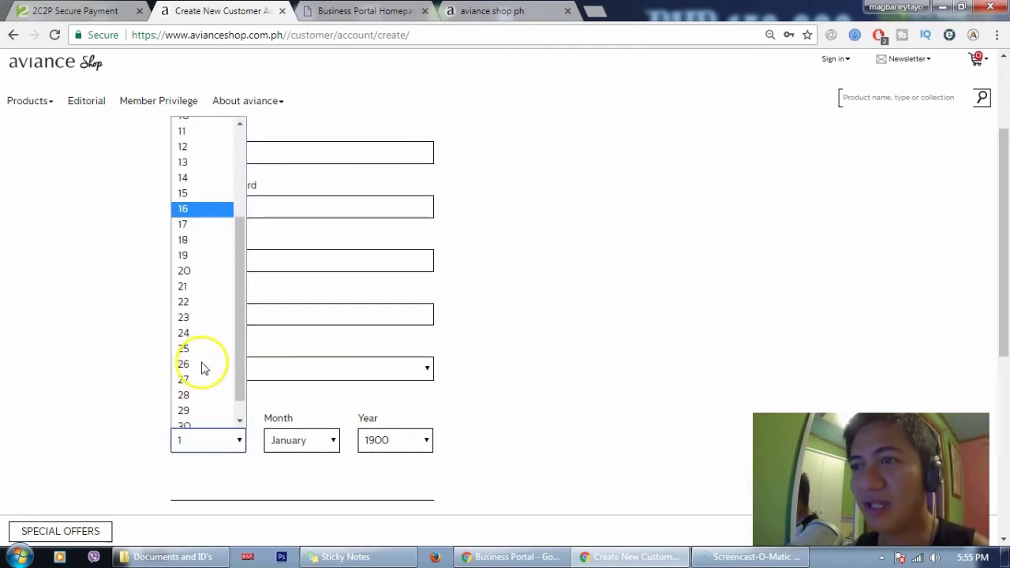
left_click(201, 349)
left_click(300, 444)
left_click(302, 419)
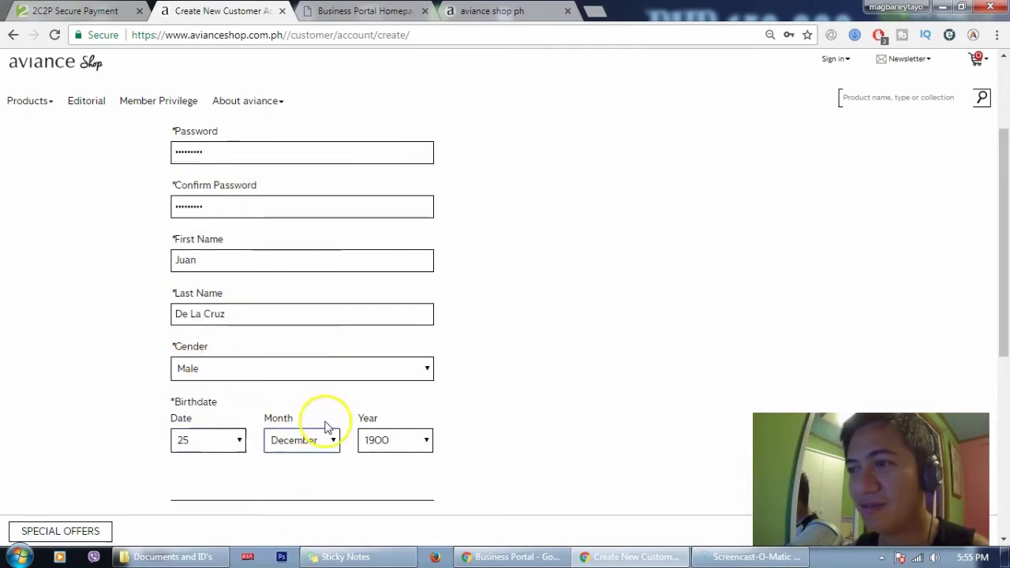
Set the birth year to 1995, correcting it from 2000
left_click(392, 439)
scroll(398, 359, "down", 5)
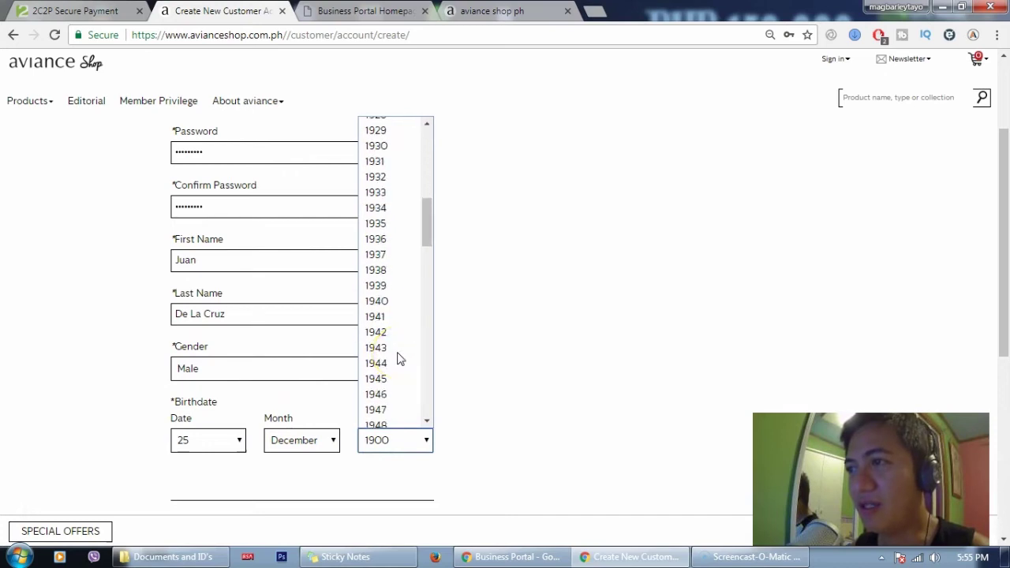
scroll(398, 359, "up", 3)
scroll(399, 359, "up", 2)
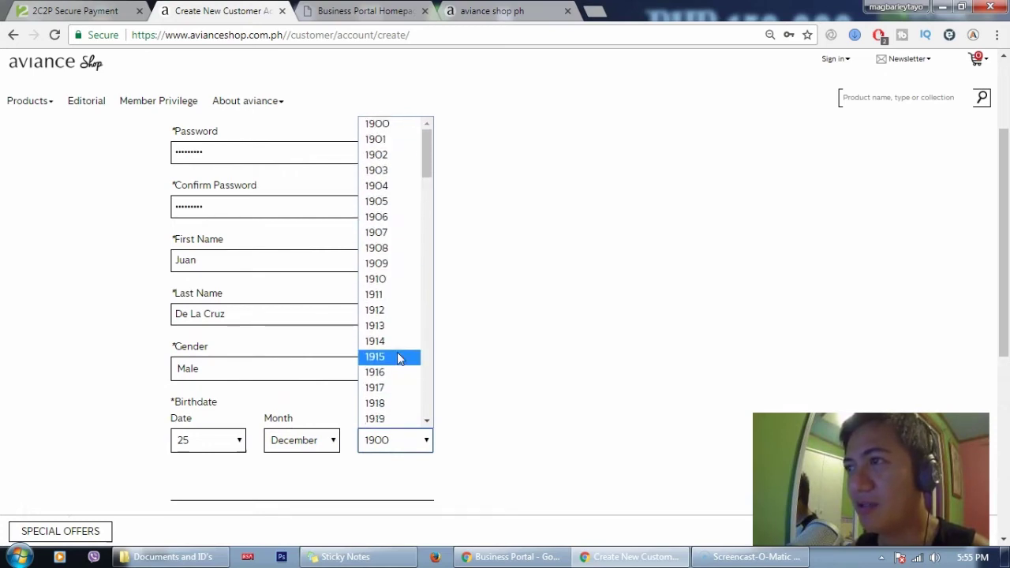
scroll(398, 360, "down", 17)
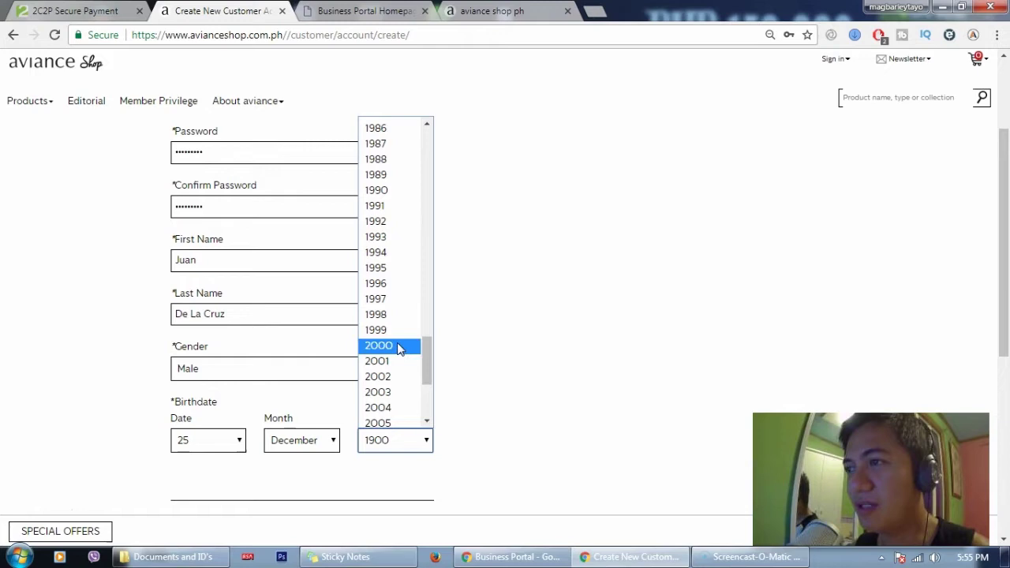
left_click(398, 348)
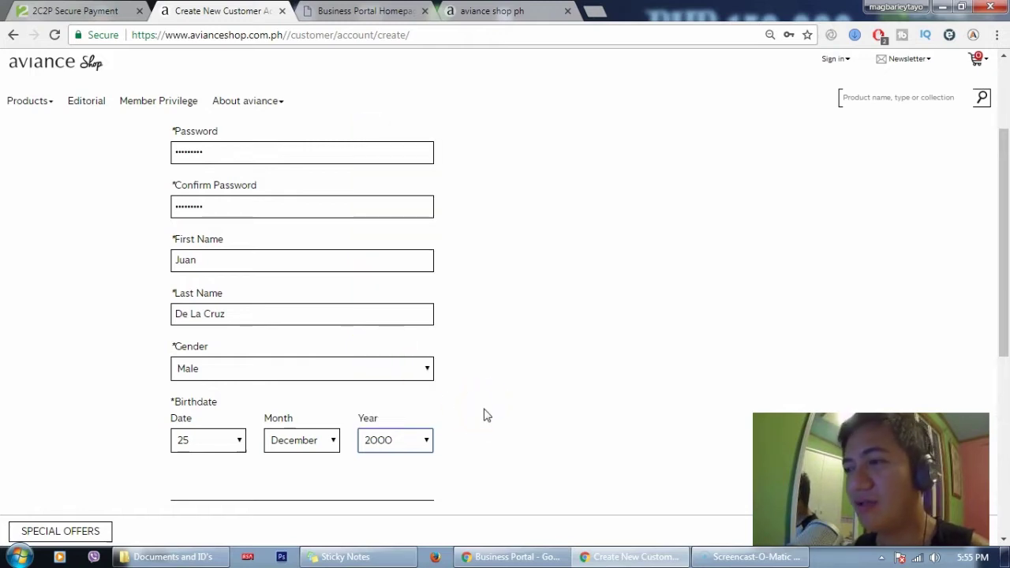
left_click(426, 440)
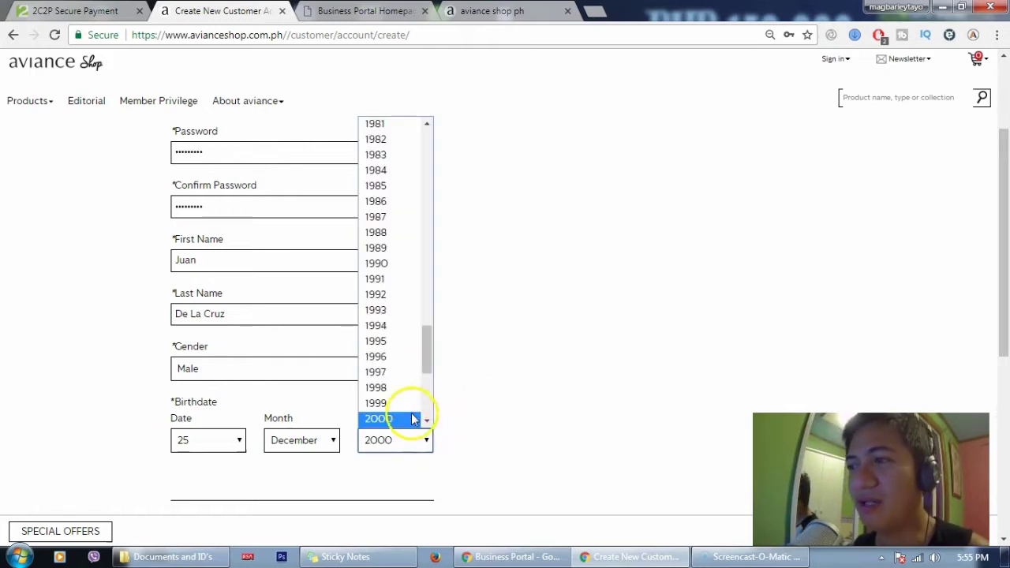
left_click(397, 343)
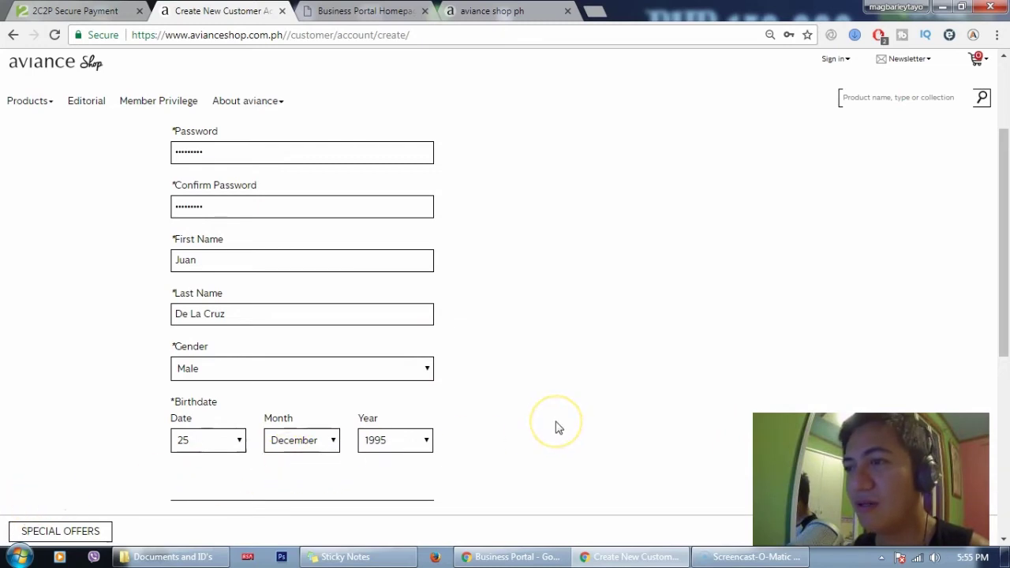
scroll(557, 427, "down", 2)
left_click(389, 409)
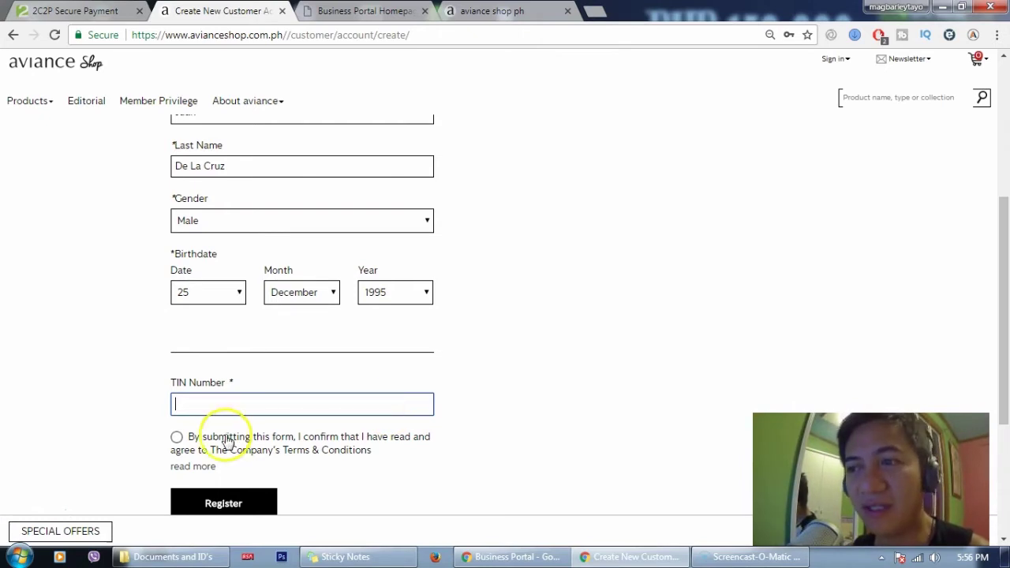
Enter the TIN number, accept the Terms & Conditions, and submit the Register form
left_click(176, 439)
left_click(204, 400)
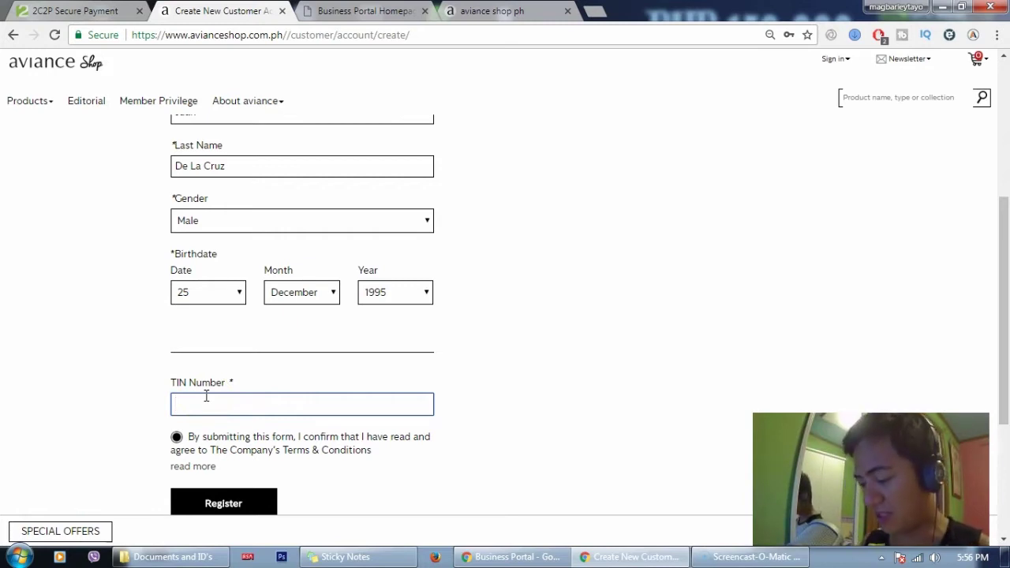
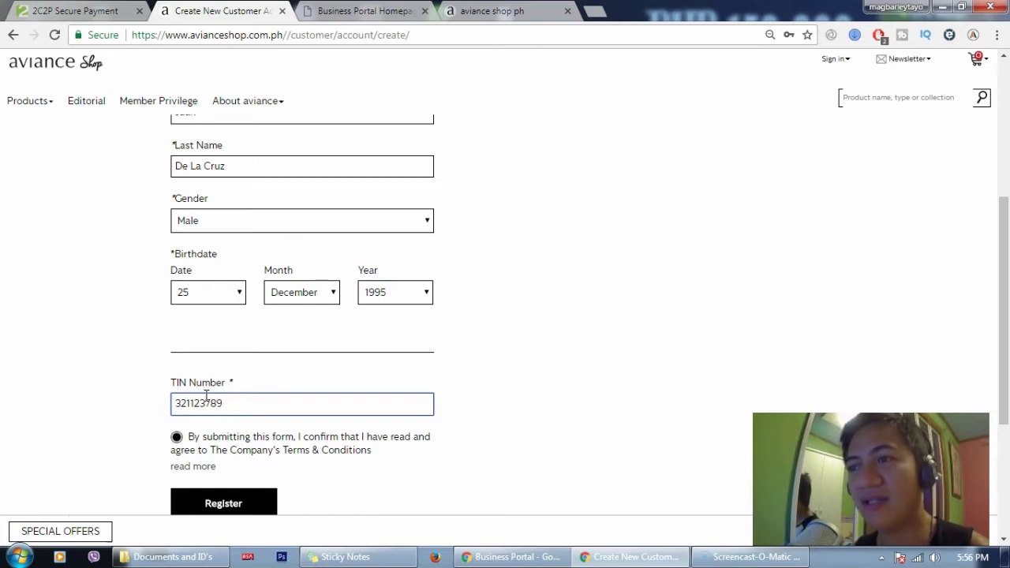
left_click(213, 499)
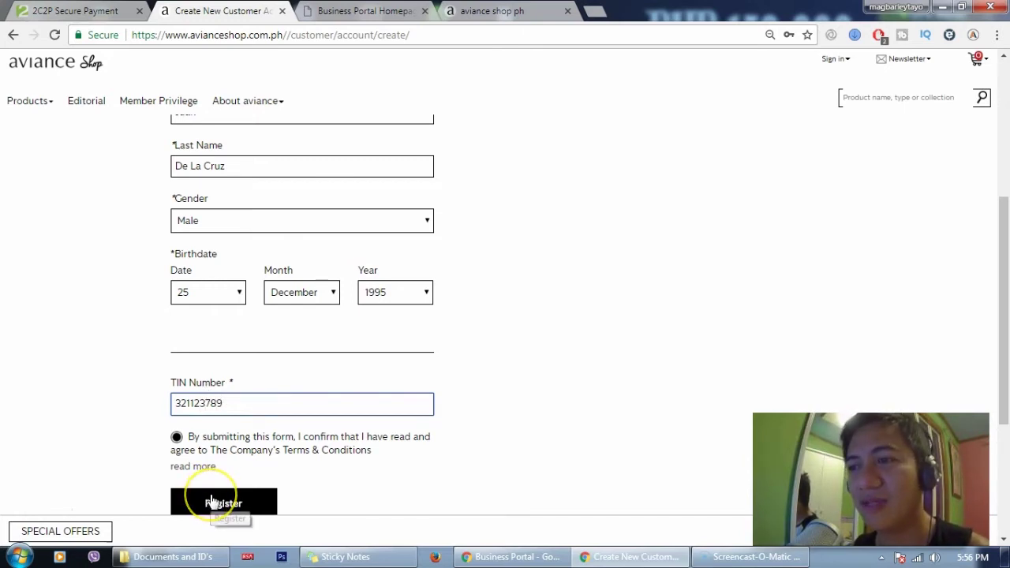
left_click(212, 501)
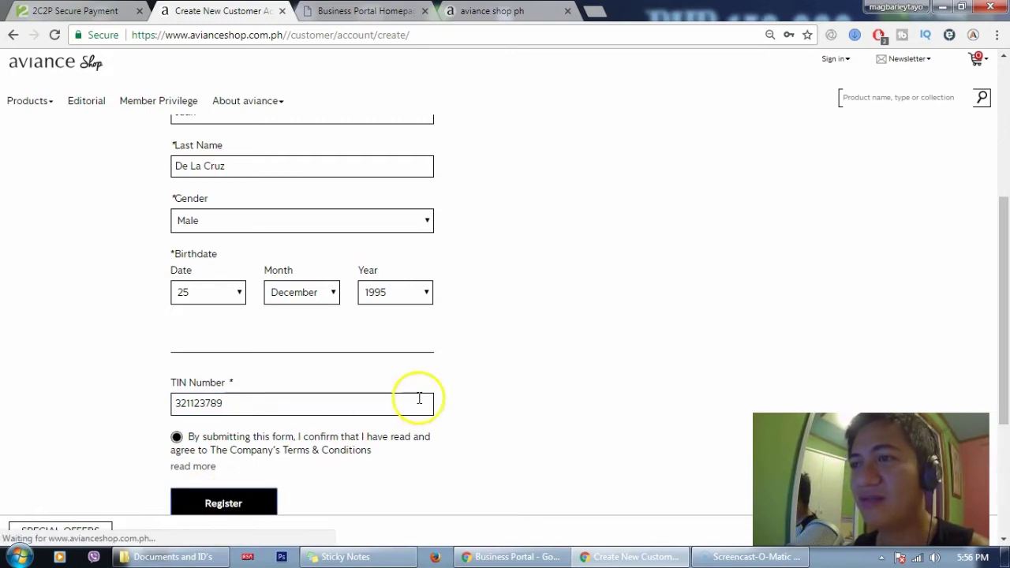
left_click(489, 382)
scroll(491, 382, "down", 2)
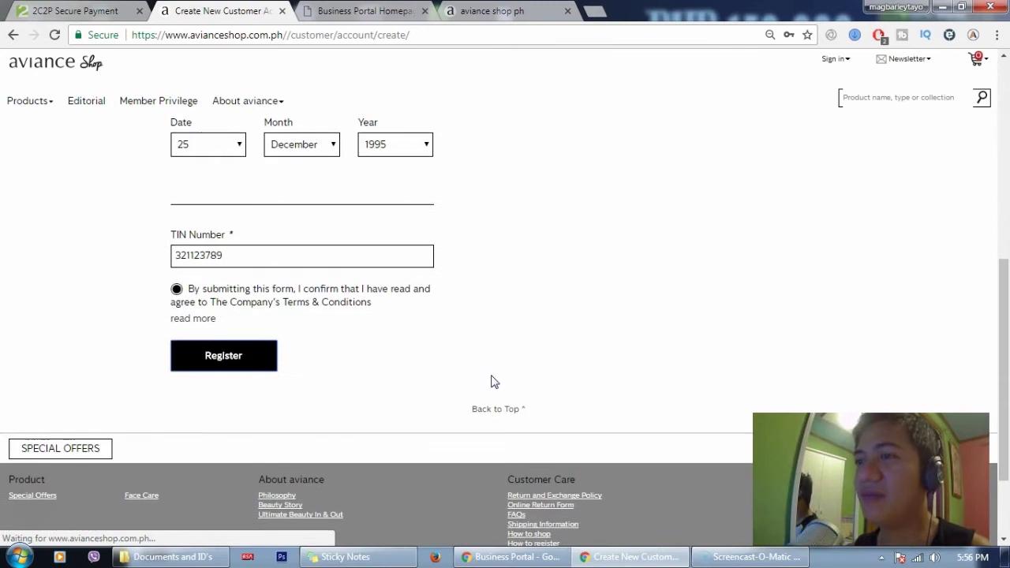
left_click(232, 361)
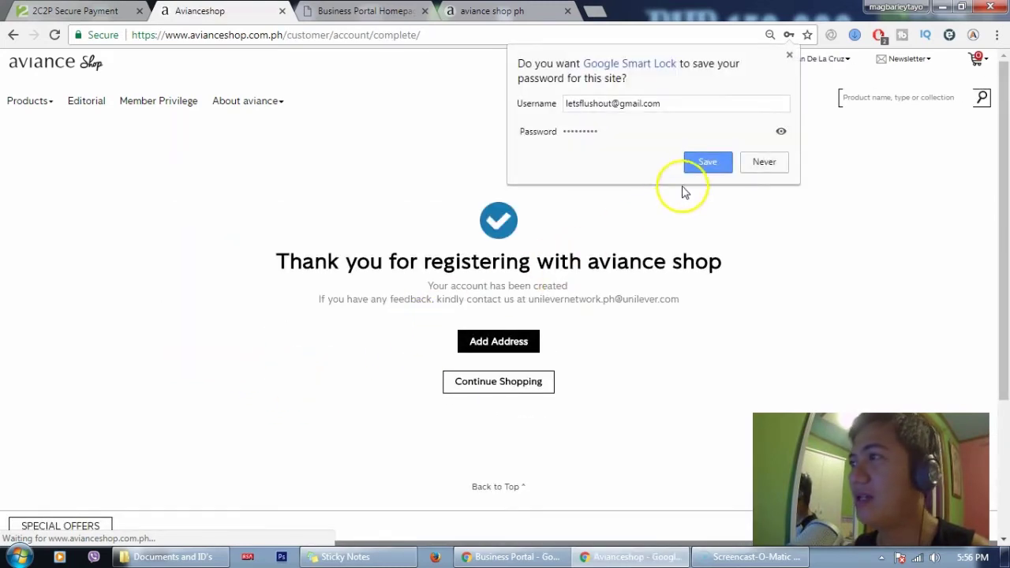
Save the new account's login to Google Smart Lock
left_click(702, 165)
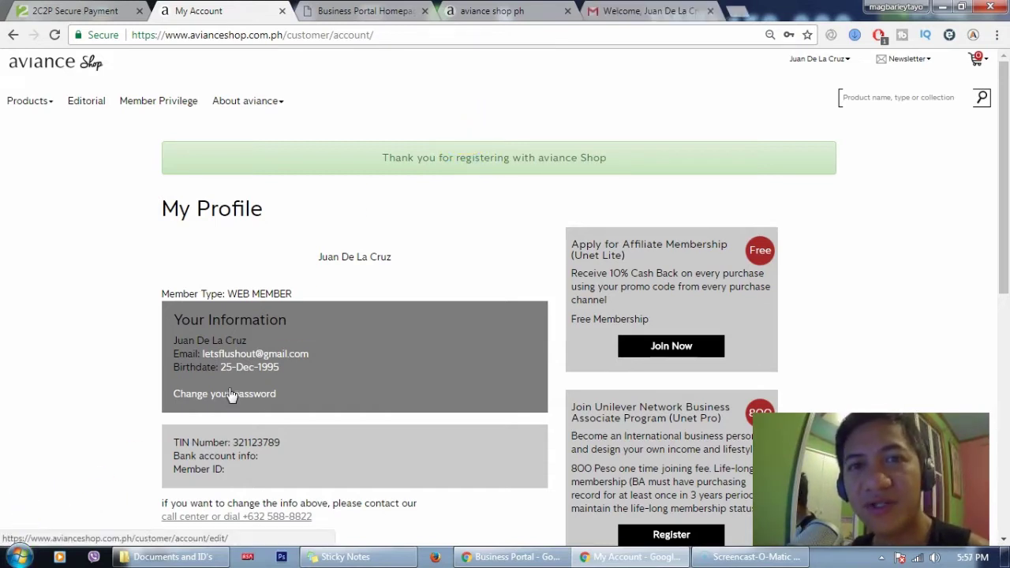
Switch to Gmail and read through the Unilever Network welcome email
left_click(648, 11)
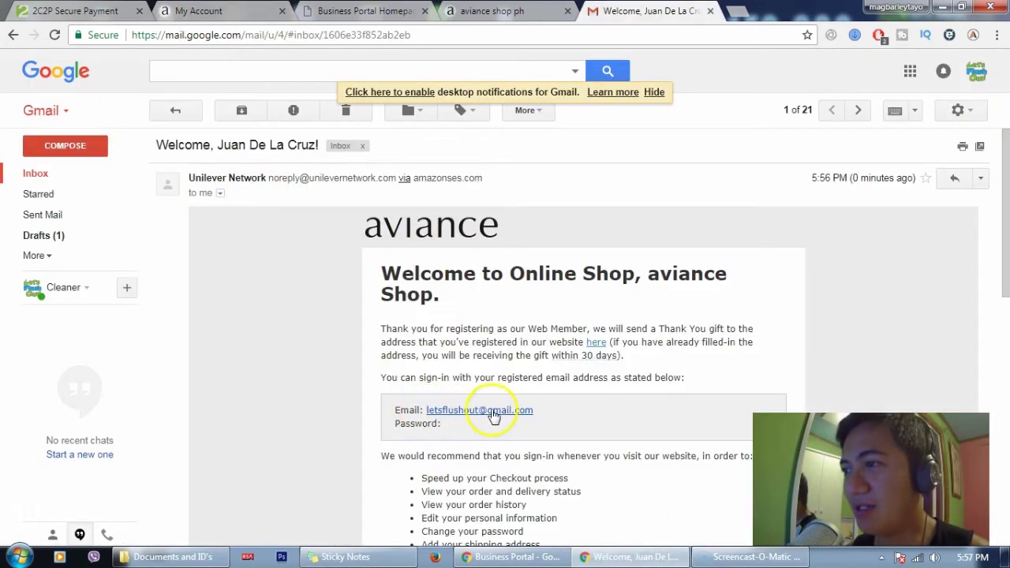
scroll(517, 408, "down", 2)
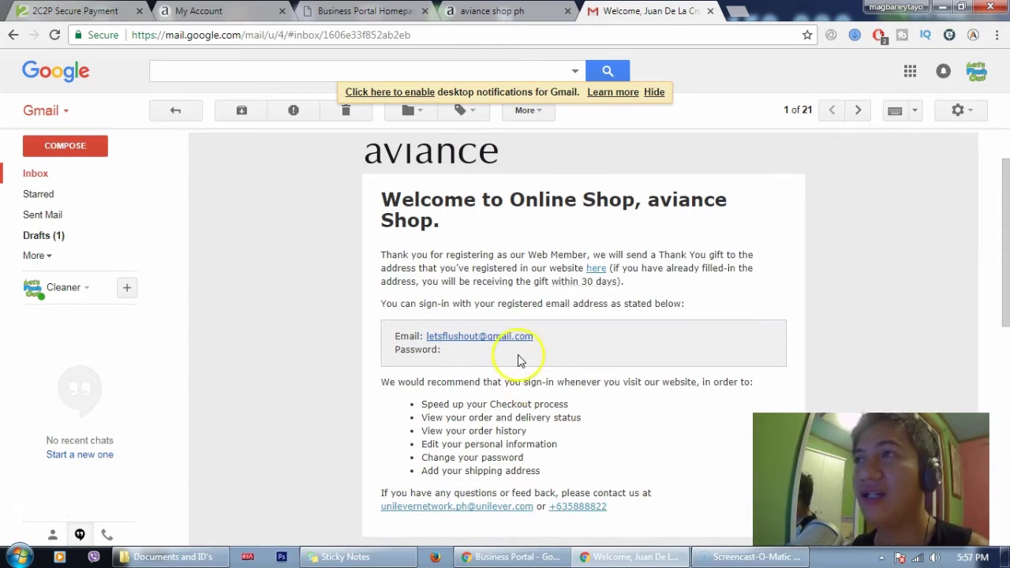
On the My Profile page, choose Join Now under Apply for Affiliate Membership (Unet Lite)
left_click(237, 11)
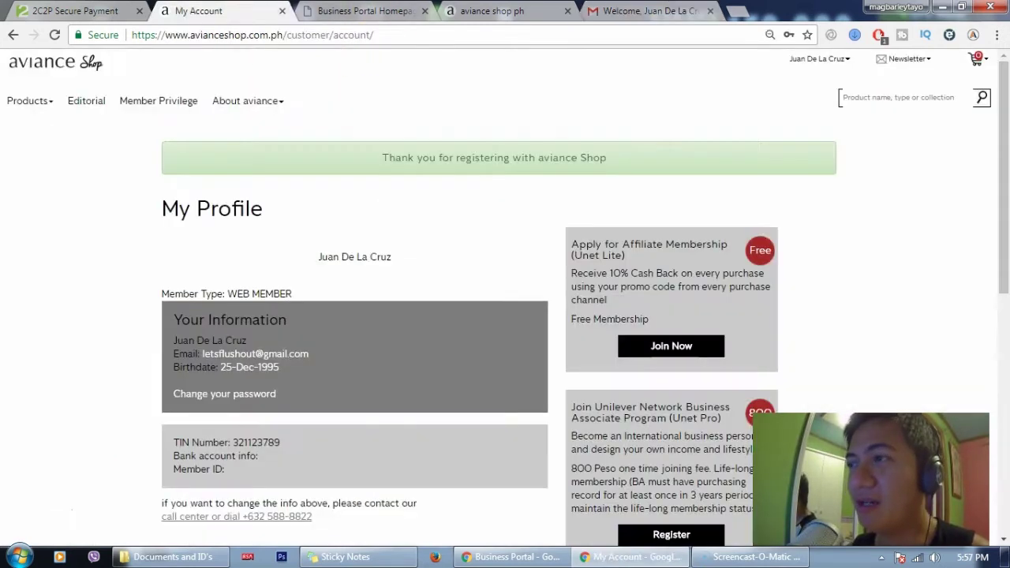
scroll(477, 311, "down", 1)
scroll(478, 316, "down", 2)
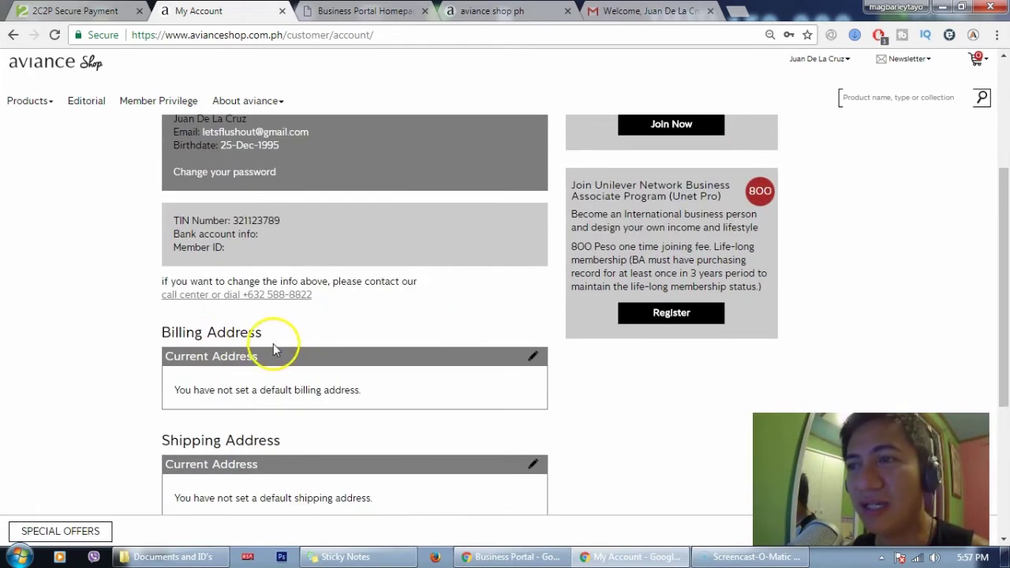
scroll(371, 374, "up", 2)
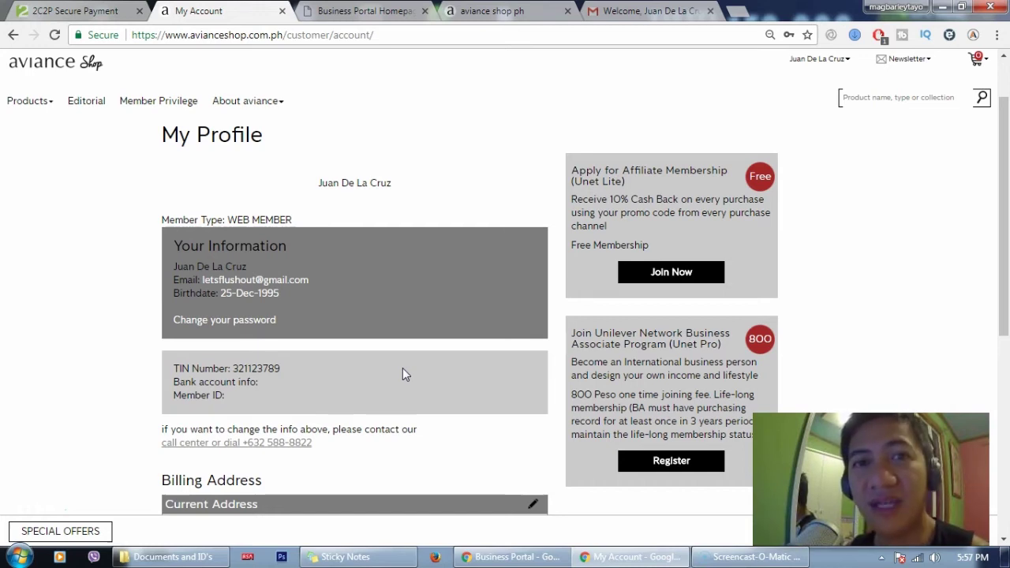
left_click(656, 273)
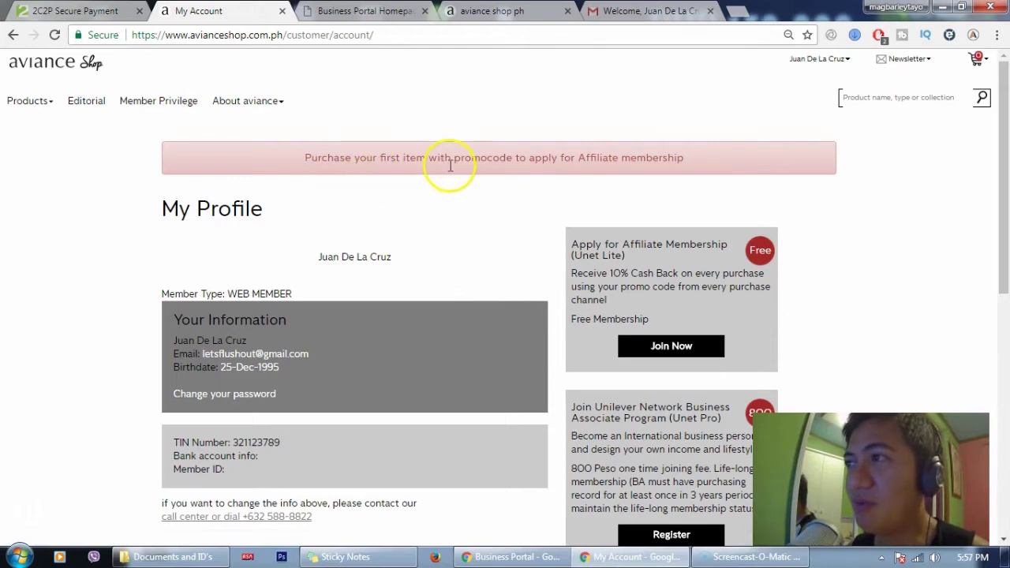
double_click(481, 158)
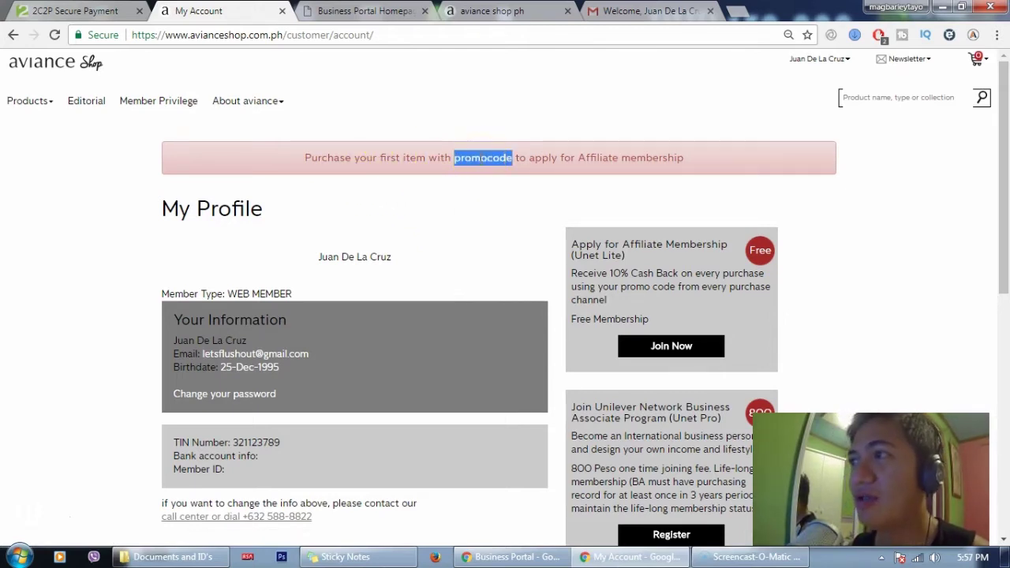
left_click(339, 11)
double_click(693, 114)
key("ctrl+c")
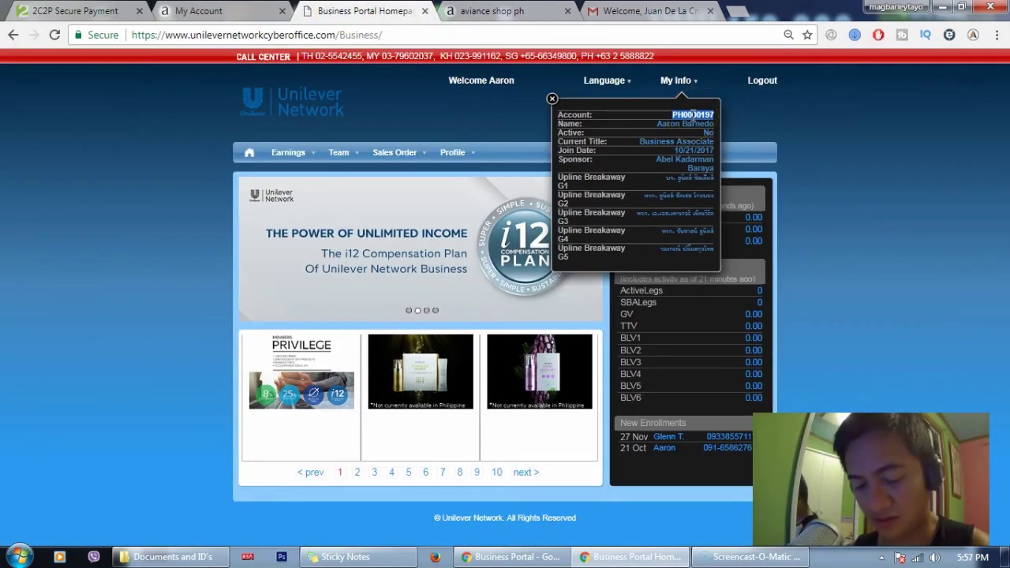
left_click(244, 11)
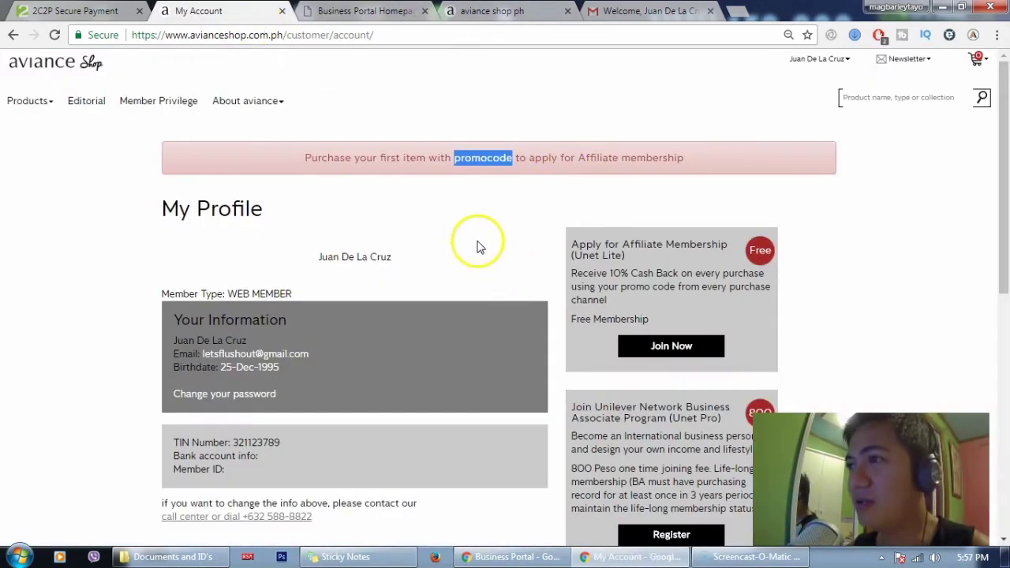
left_click(494, 224)
left_click(861, 97)
key("ctrl+v")
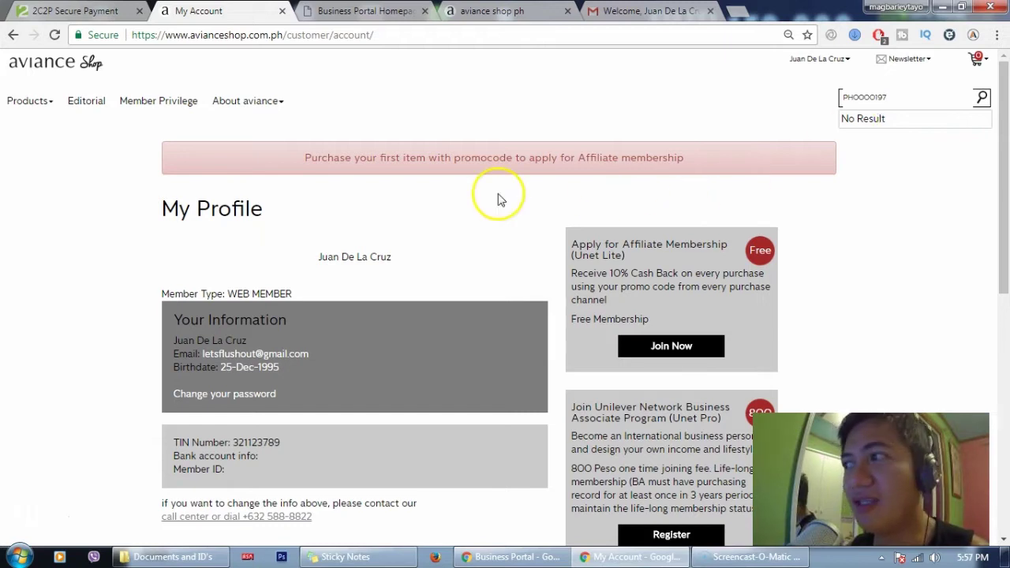
scroll(434, 241, "down", 2)
scroll(481, 245, "down", 4)
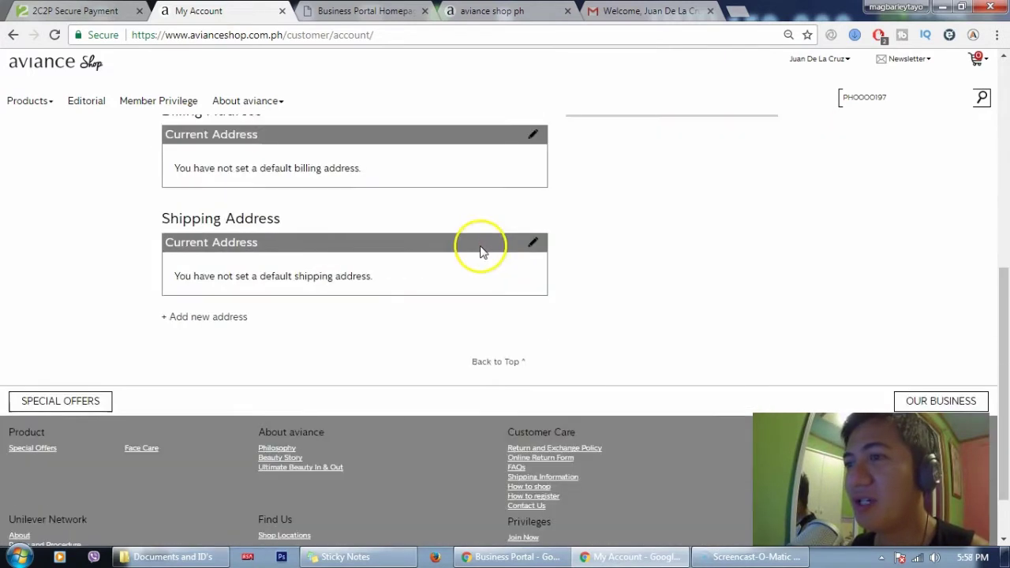
scroll(493, 247, "up", 6)
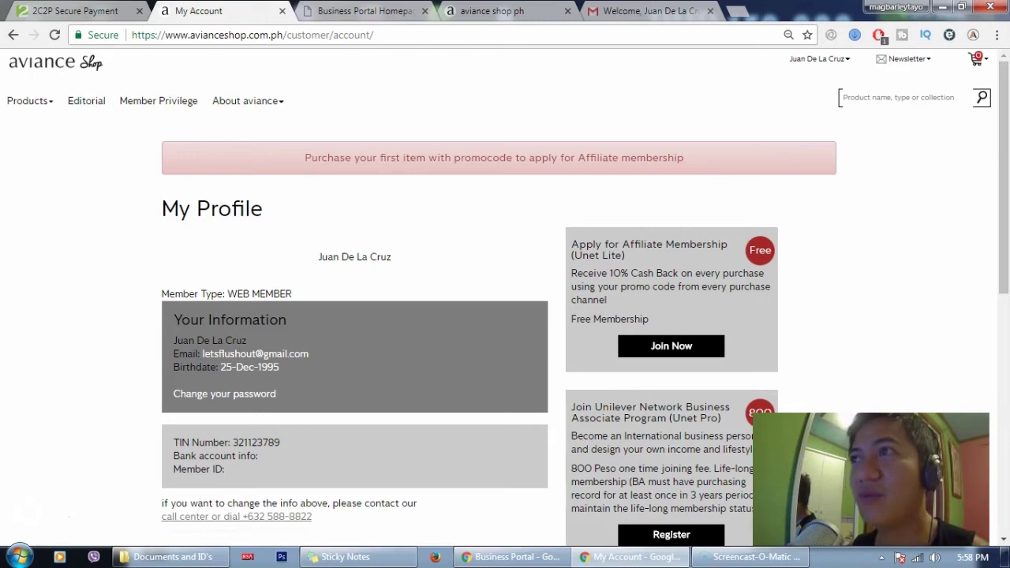
From the shop homepage, sign in with the registered e-mail address and save the login to Smart Lock
left_click(486, 11)
scroll(372, 298, "down", 4)
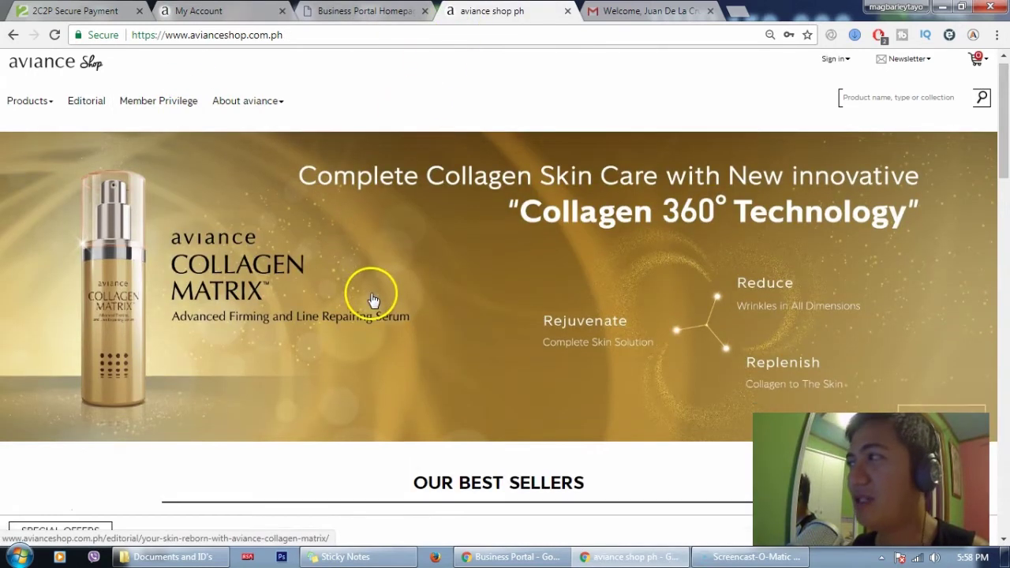
scroll(452, 294, "up", 4)
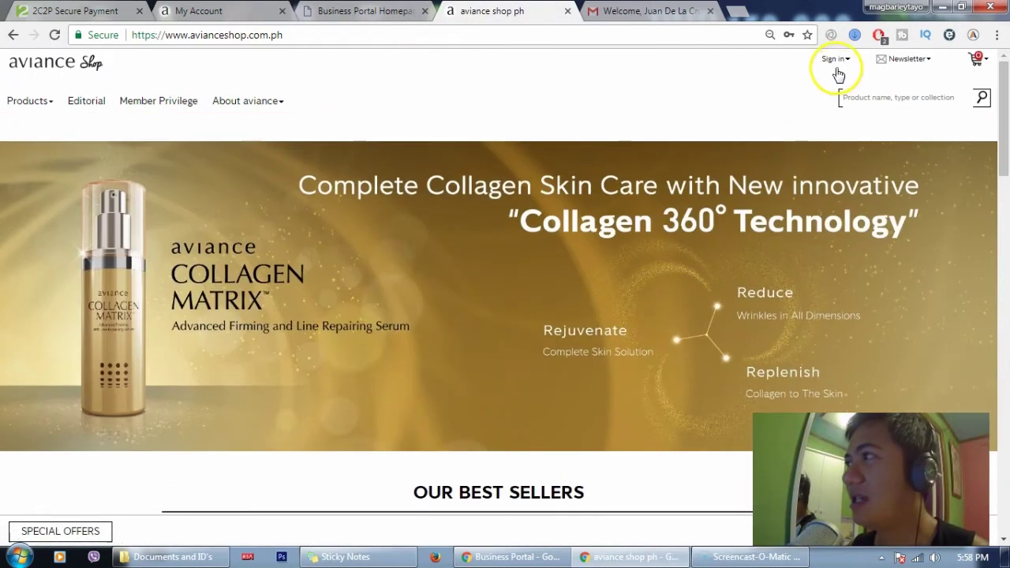
left_click(835, 61)
left_click(849, 101)
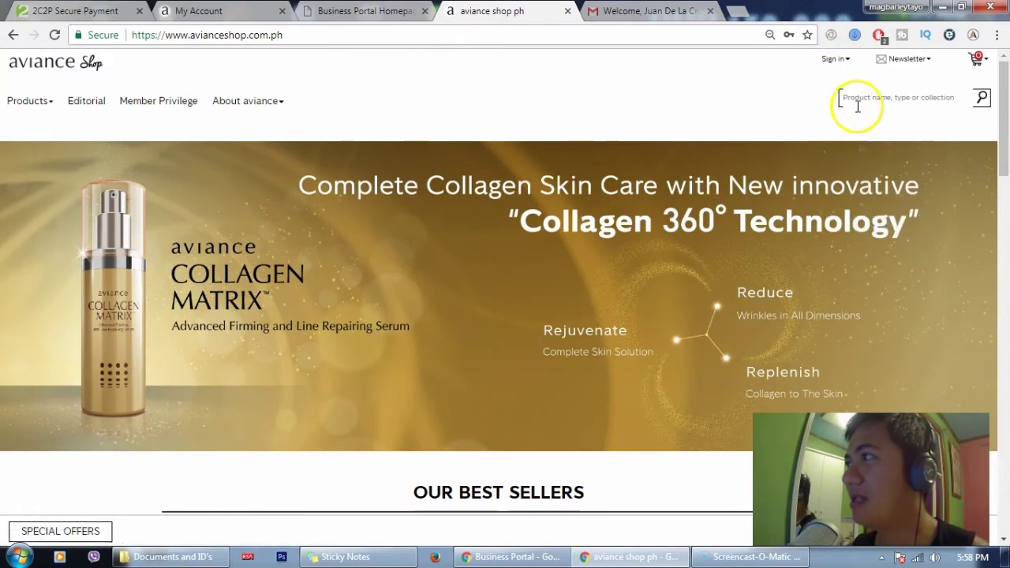
left_click(843, 61)
double_click(858, 109)
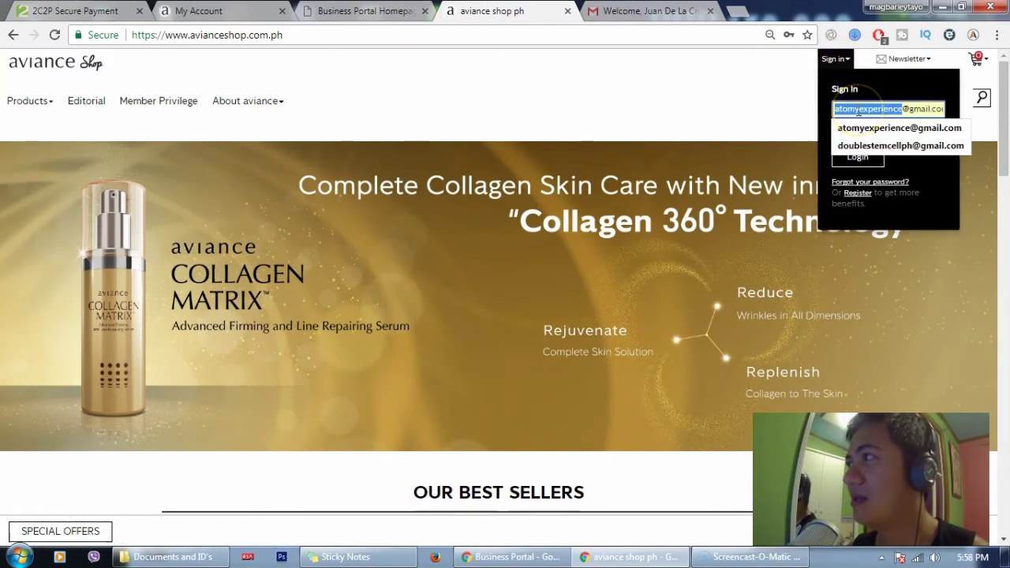
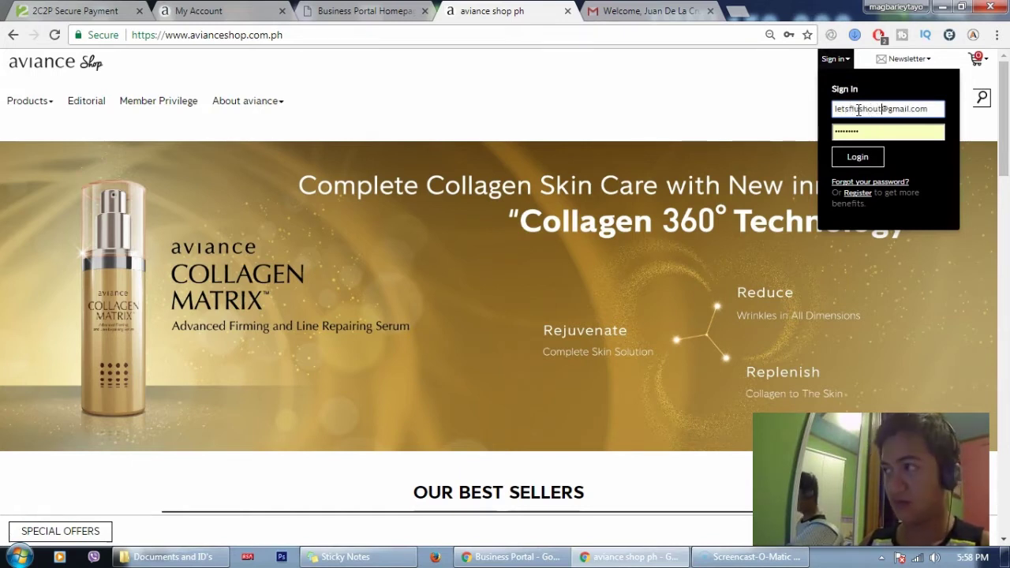
key("Return")
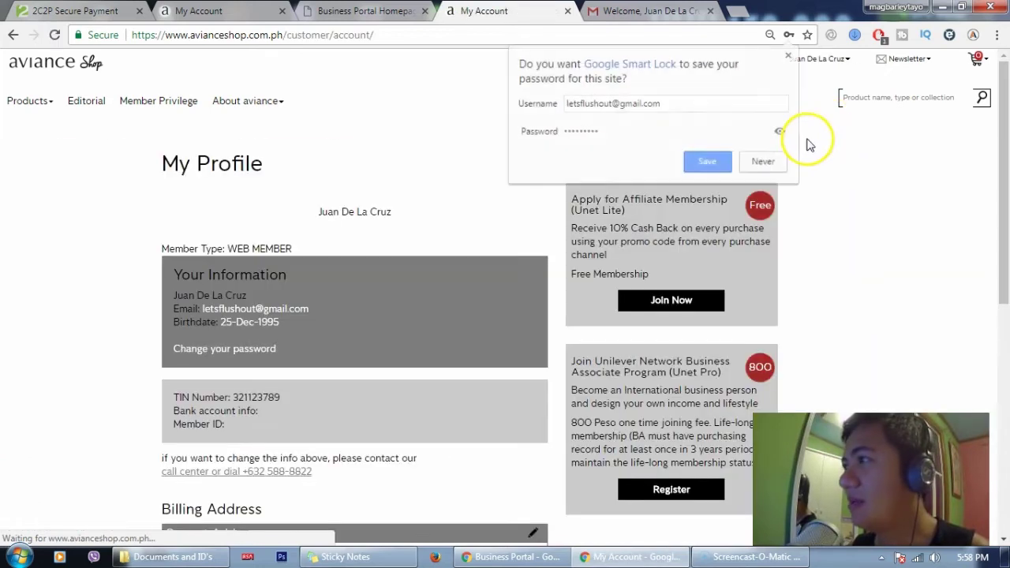
left_click(708, 162)
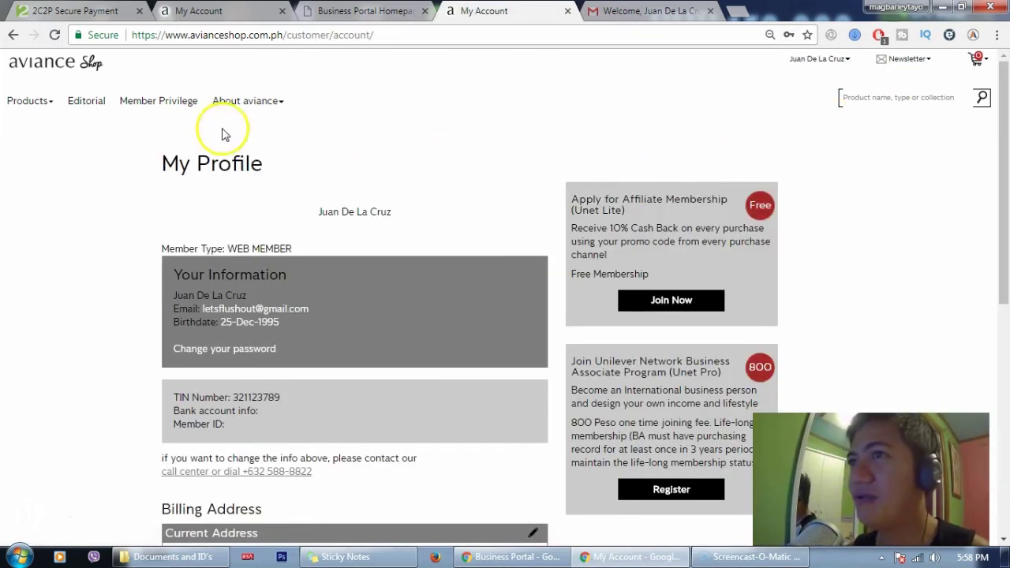
From Best Sellers, add the ₱5,365.00 Collagen Matrix serum to the cart and view the cart
mouse_move(45, 106)
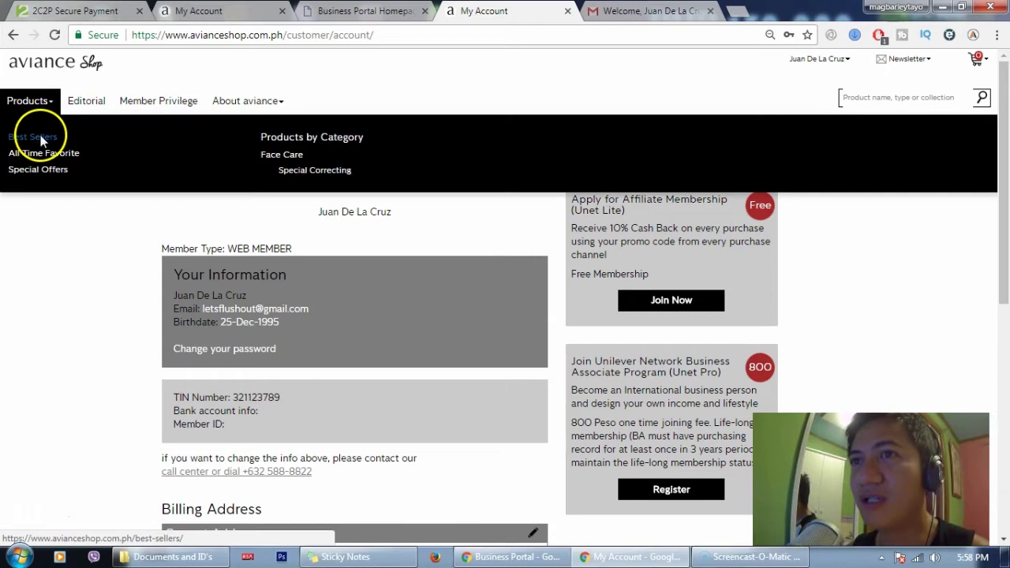
left_click(45, 140)
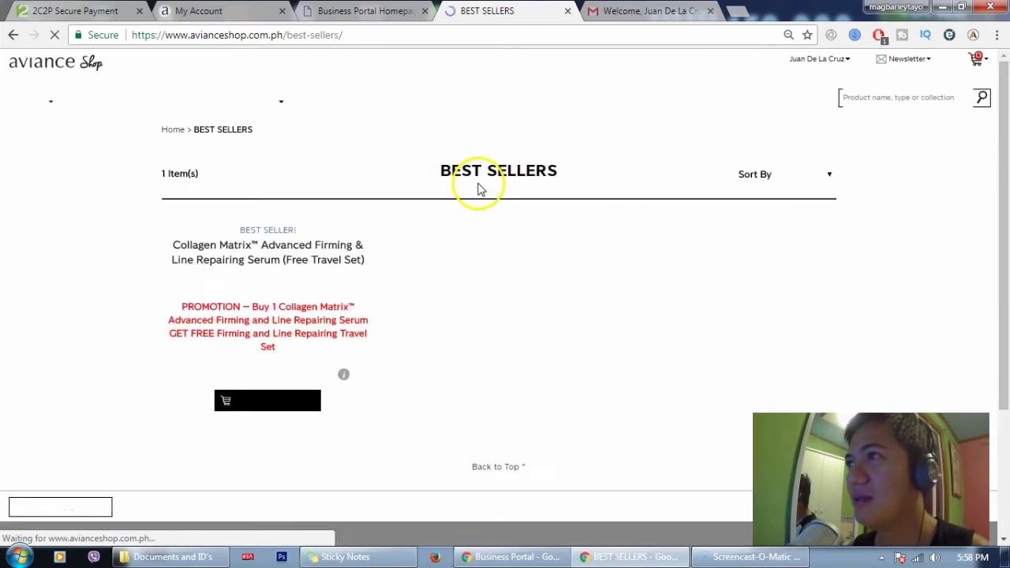
scroll(283, 380, "down", 2)
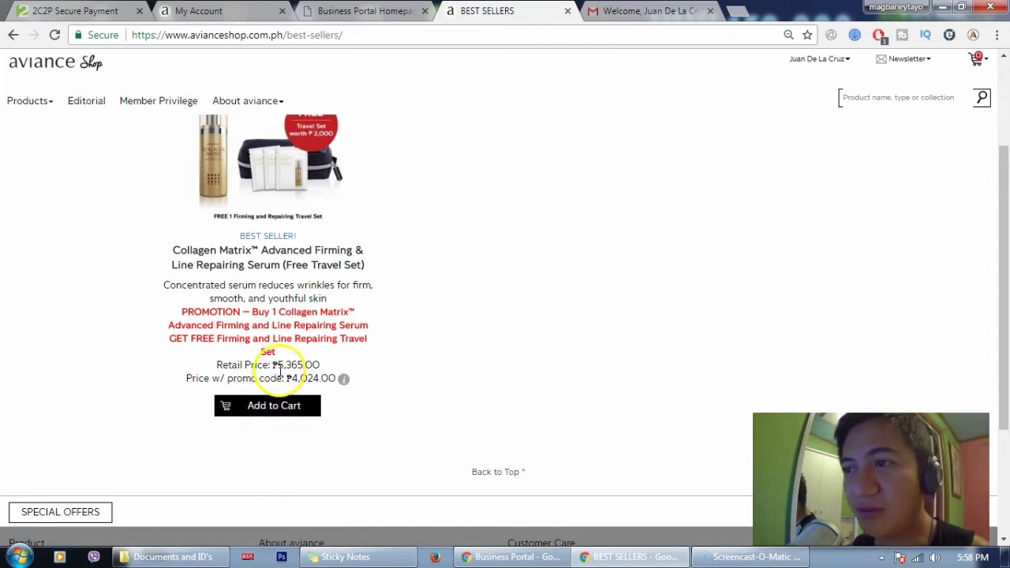
left_click_drag(277, 368, 325, 372)
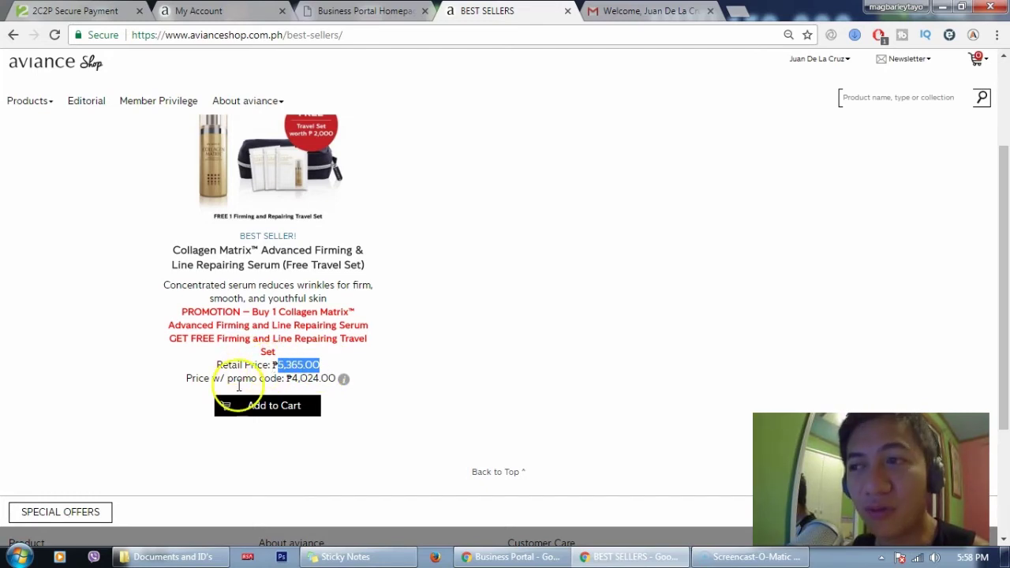
mouse_move(300, 378)
left_mouse_down()
mouse_move(289, 376)
mouse_move(290, 395)
left_mouse_up()
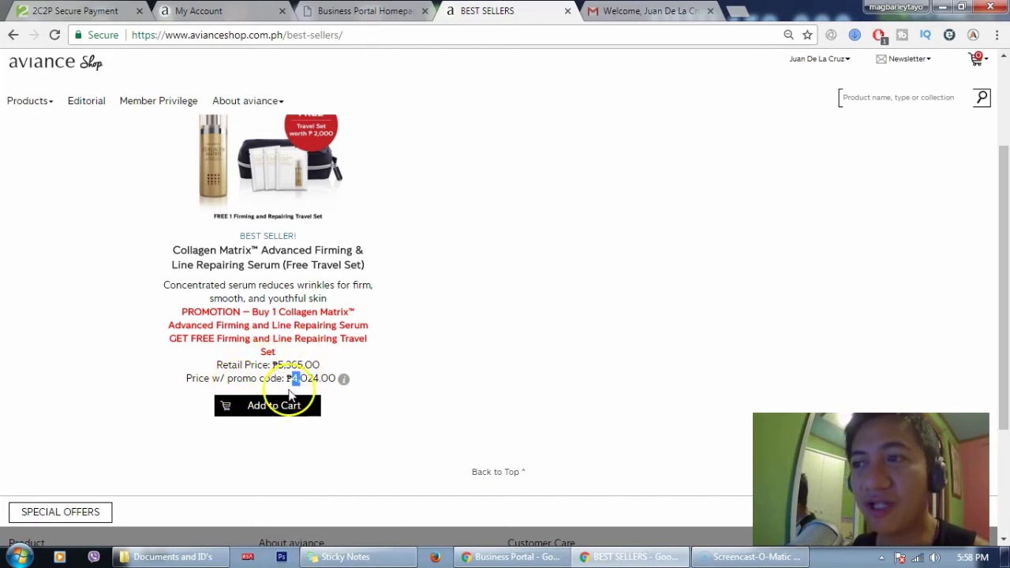
left_click(275, 406)
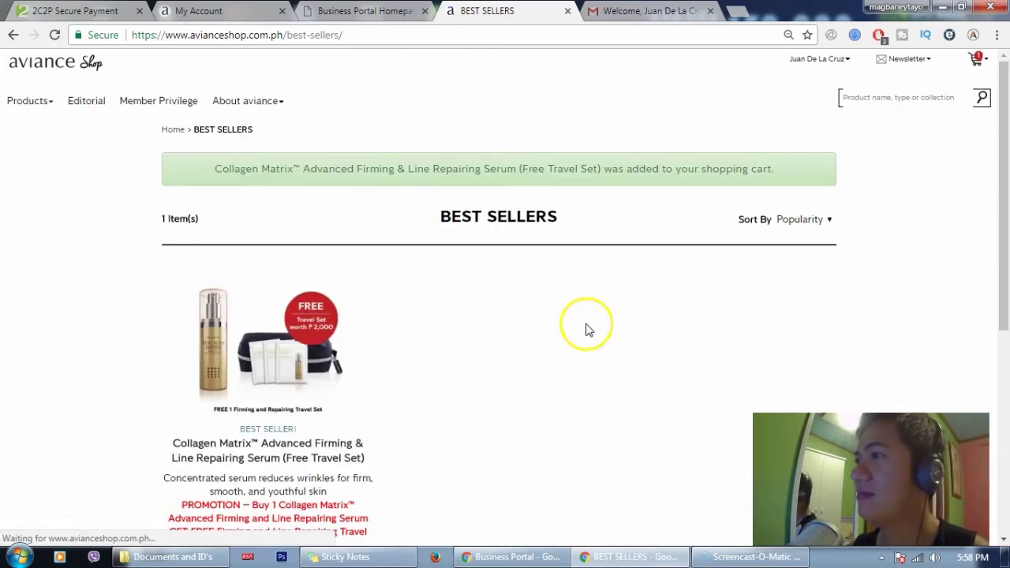
mouse_move(976, 60)
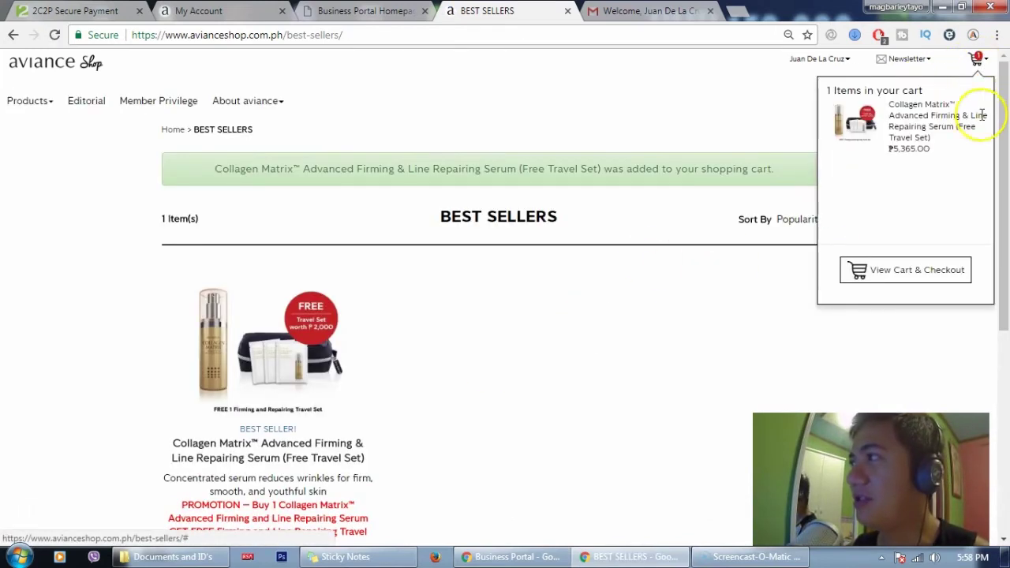
left_click(934, 272)
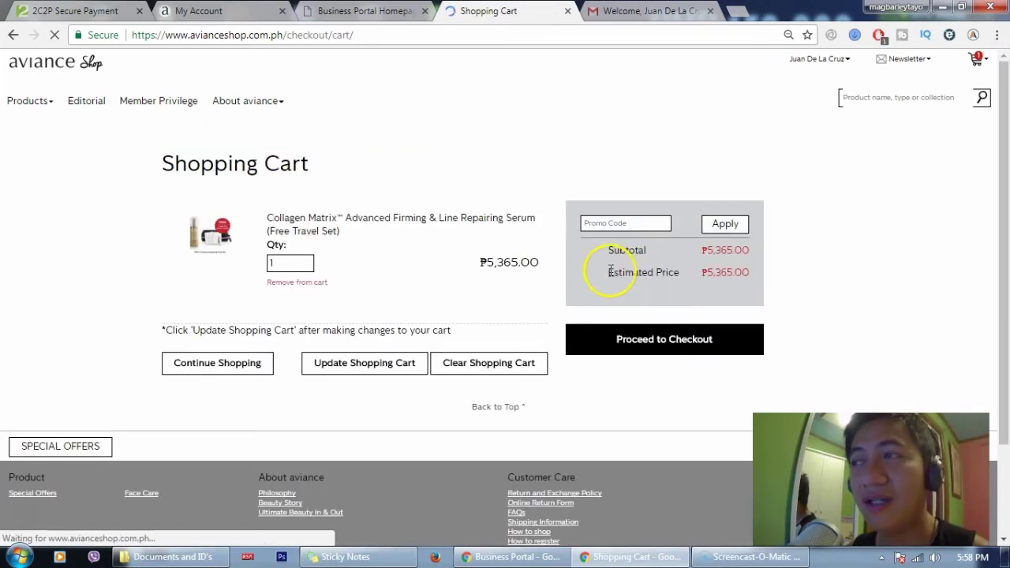
Apply the saved member promo code, bringing the cart's estimated price to ₱4,024.00
left_click(610, 225)
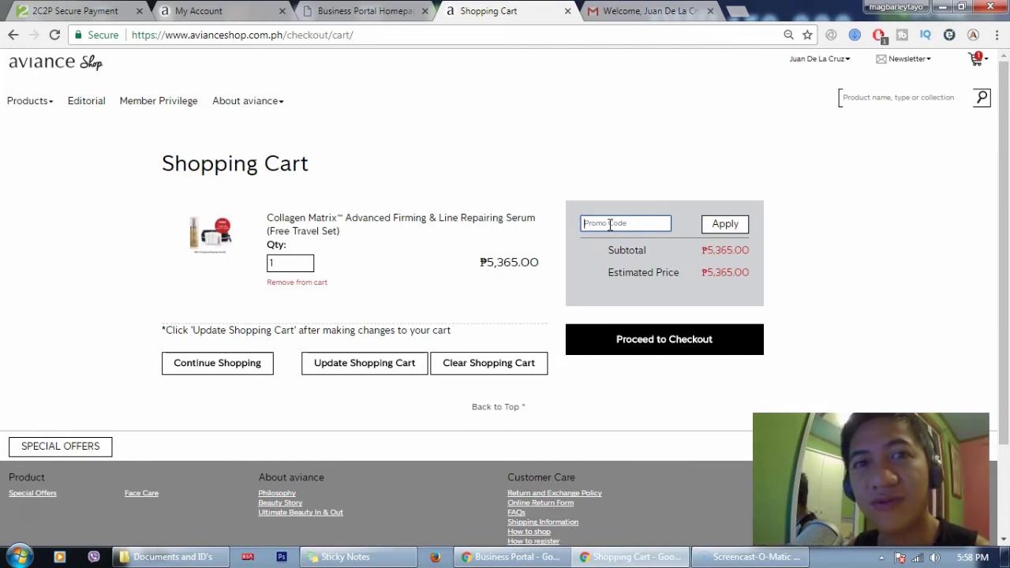
left_click(622, 216)
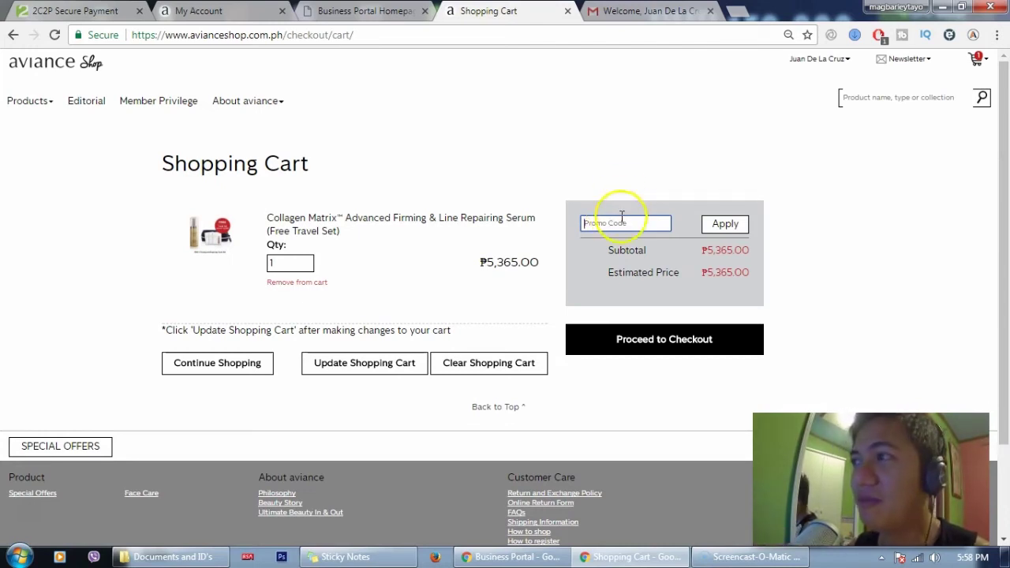
left_click(623, 218)
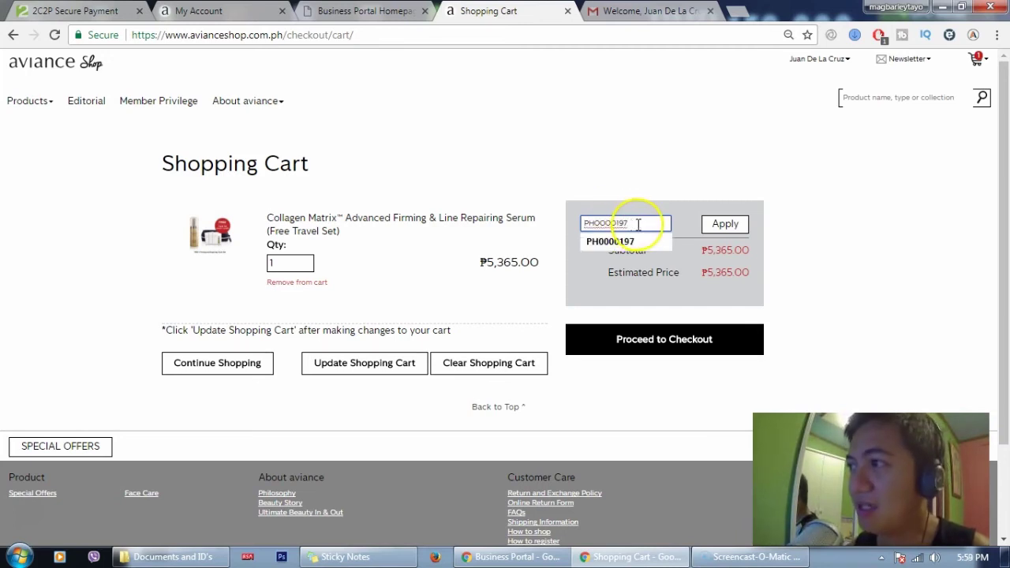
left_click(634, 241)
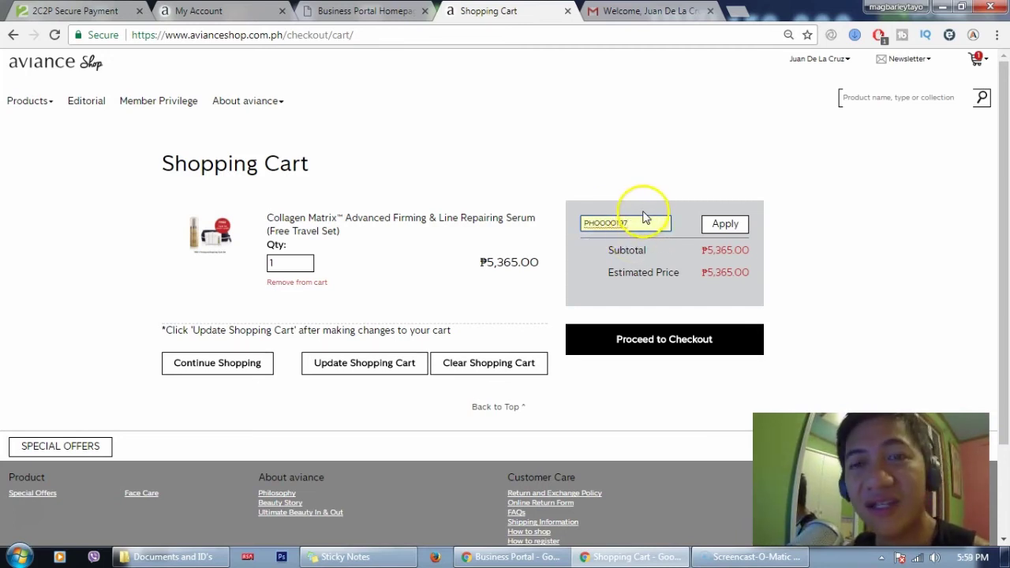
left_click(726, 227)
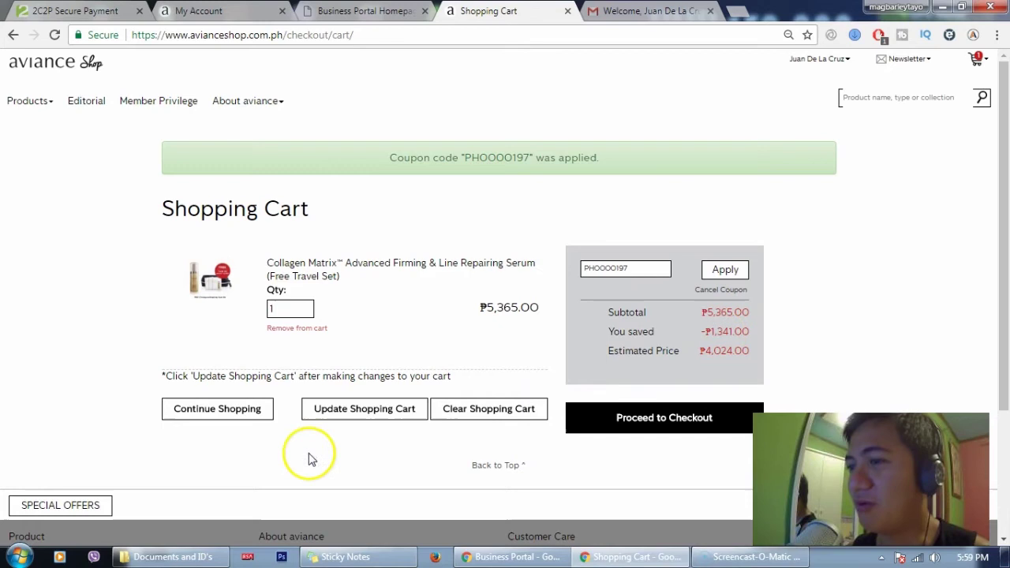
Launch the Calculator through the Run prompt with calc
key("super+r")
type("calc")
key("Return")
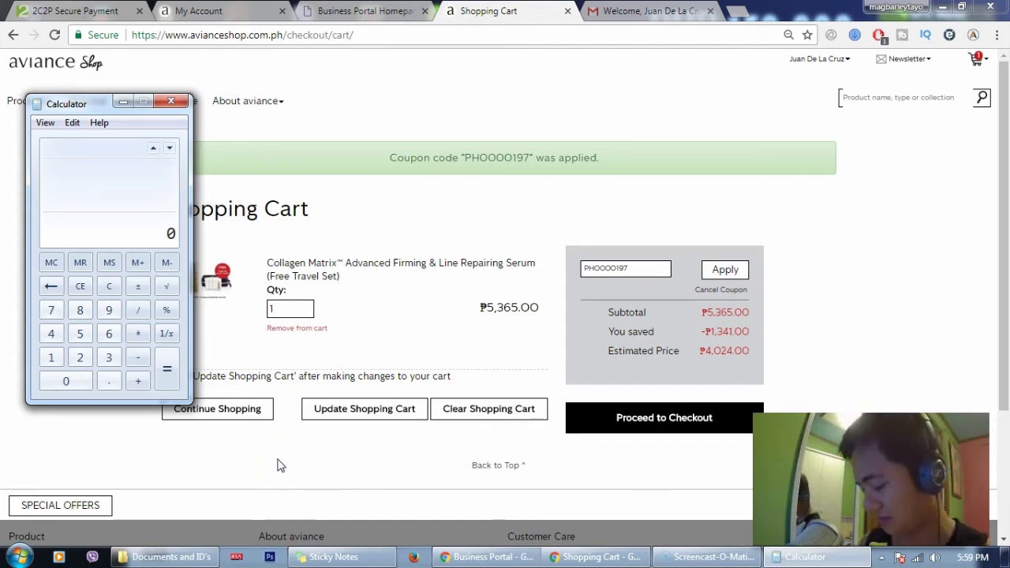
Compute 5365 × 0.25 = 1341.25 in Calculator, then select the applied coupon code in the cart banner
type("5365")
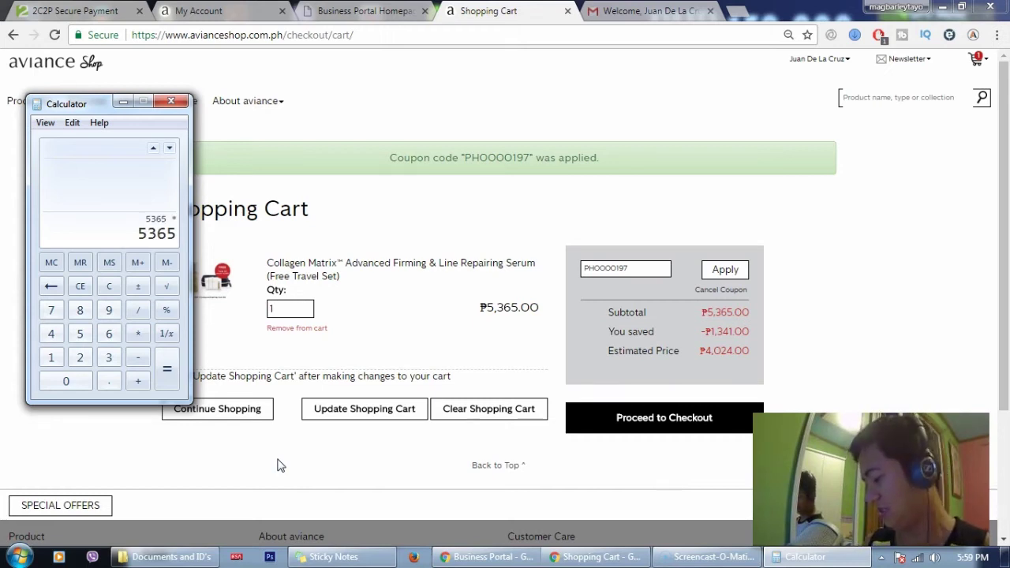
type("25")
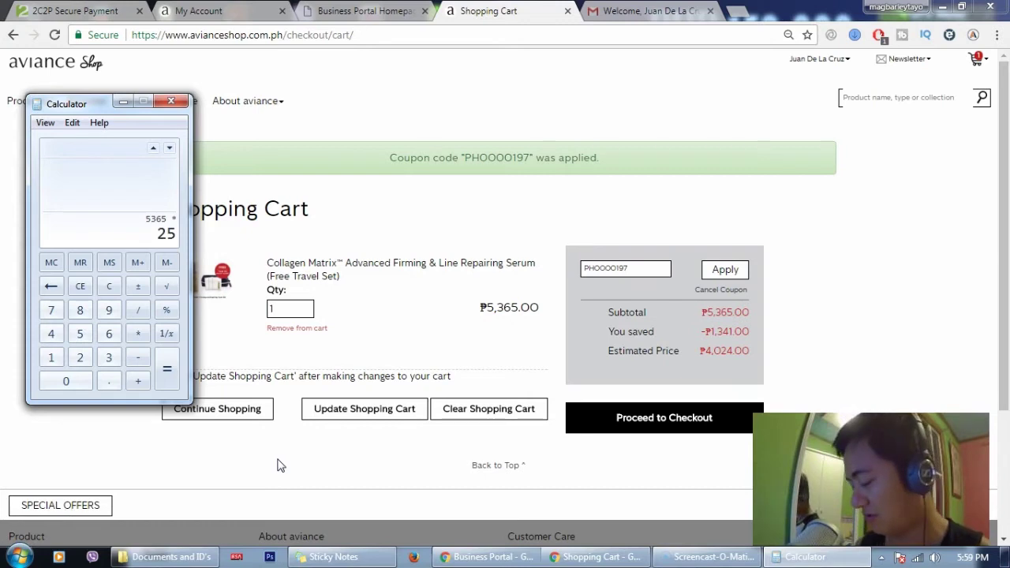
type(".25")
key("Return")
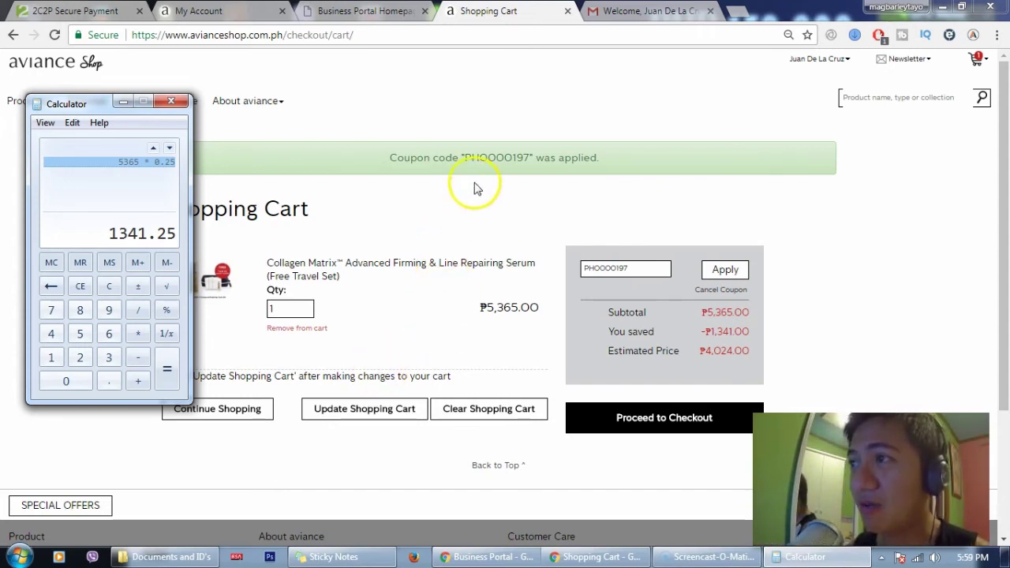
double_click(482, 159)
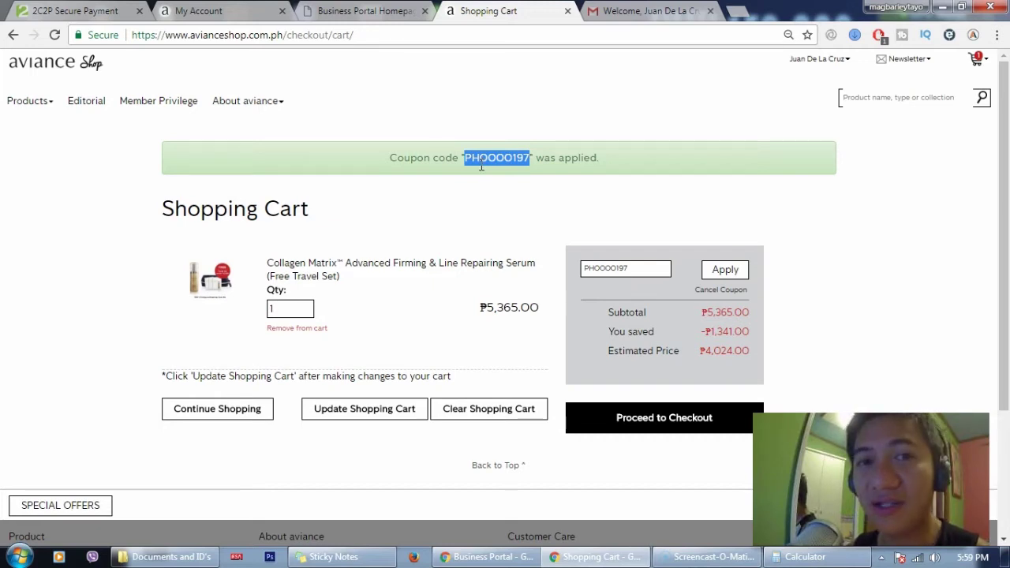
Proceed from the discounted cart to Checkout and look over the Billing Information sections
left_click(638, 268)
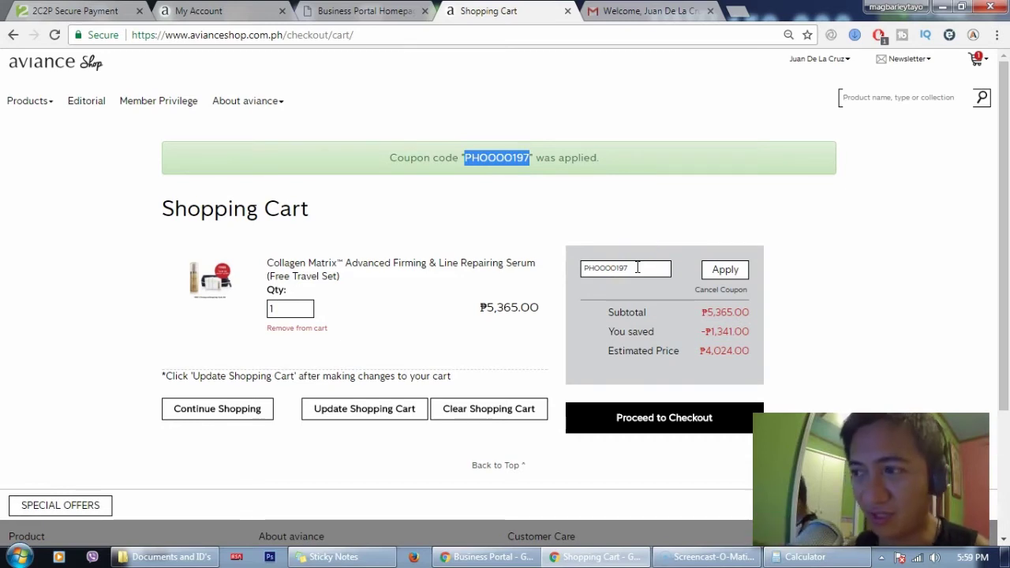
left_click(692, 422)
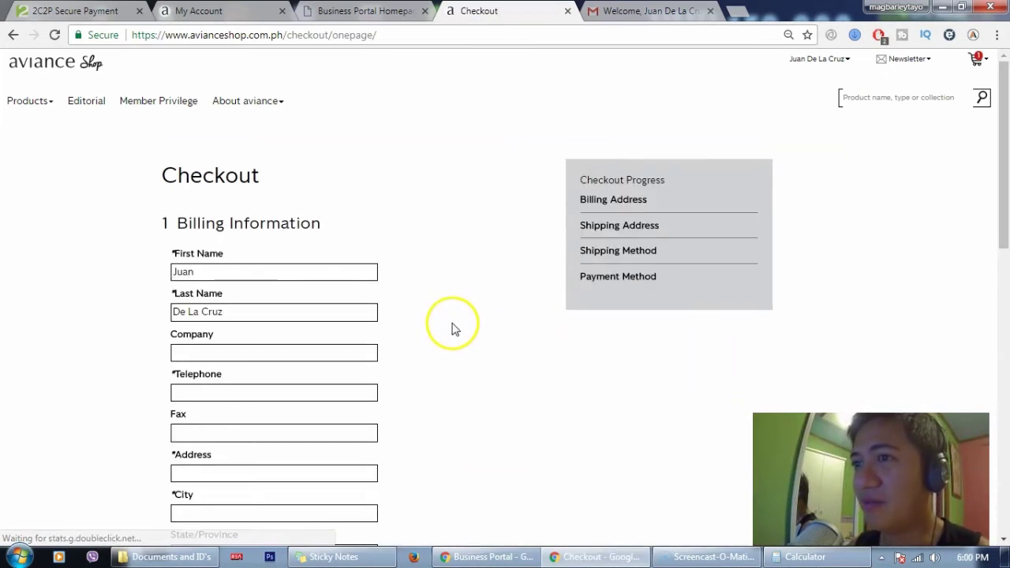
scroll(389, 305, "down", 6)
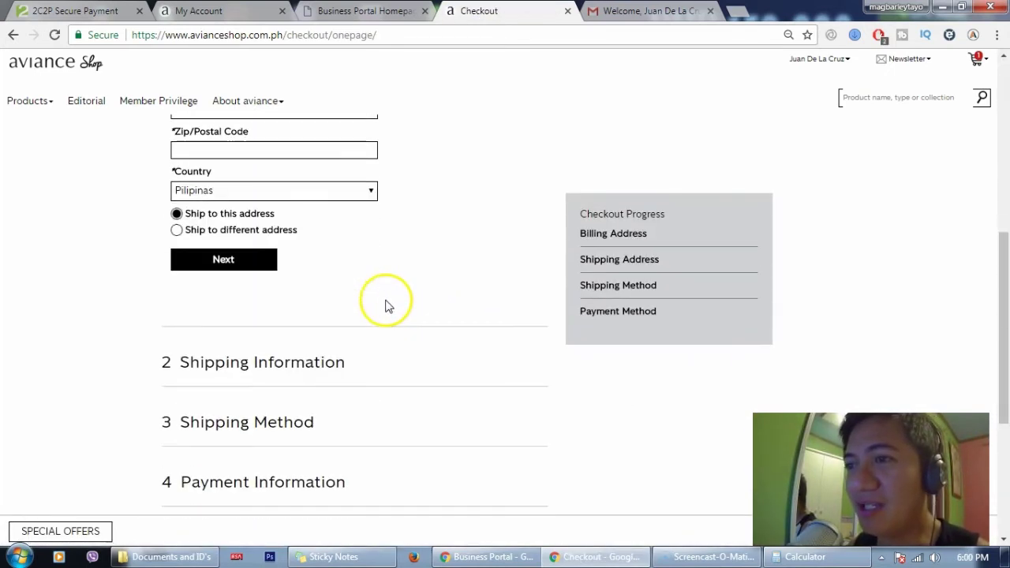
scroll(359, 341, "down", 4)
scroll(358, 340, "up", 8)
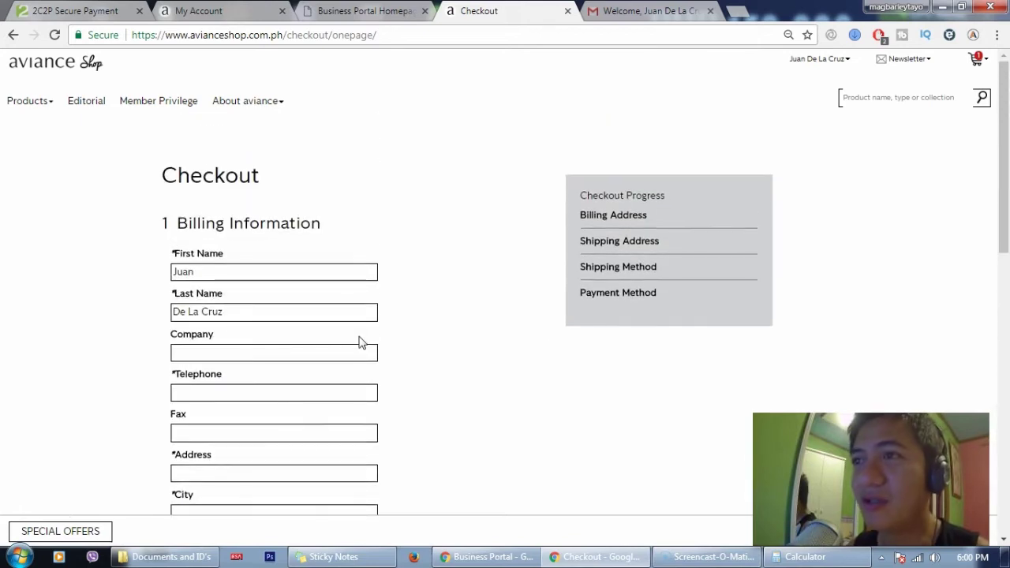
scroll(359, 341, "down", 8)
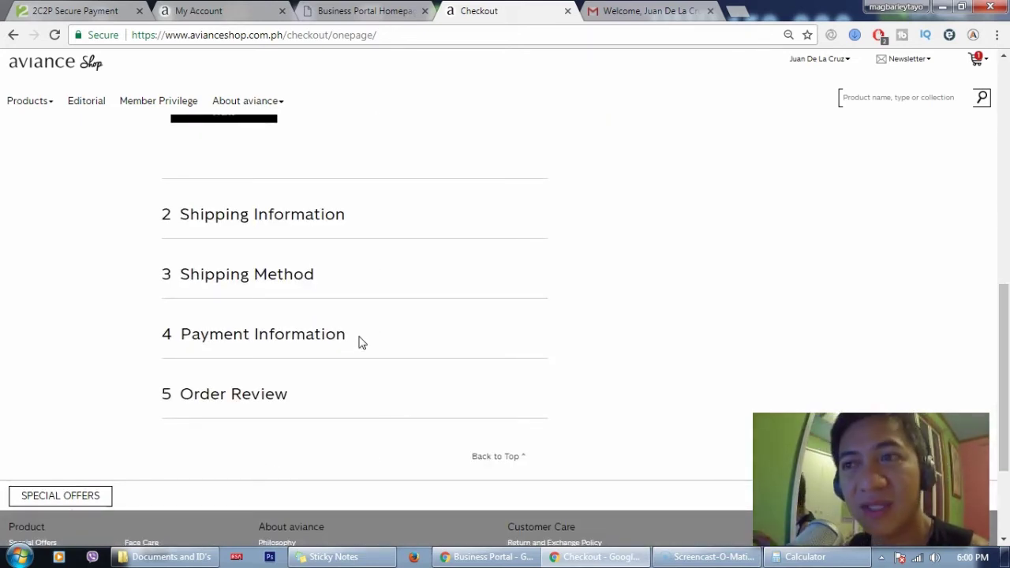
scroll(358, 340, "up", 7)
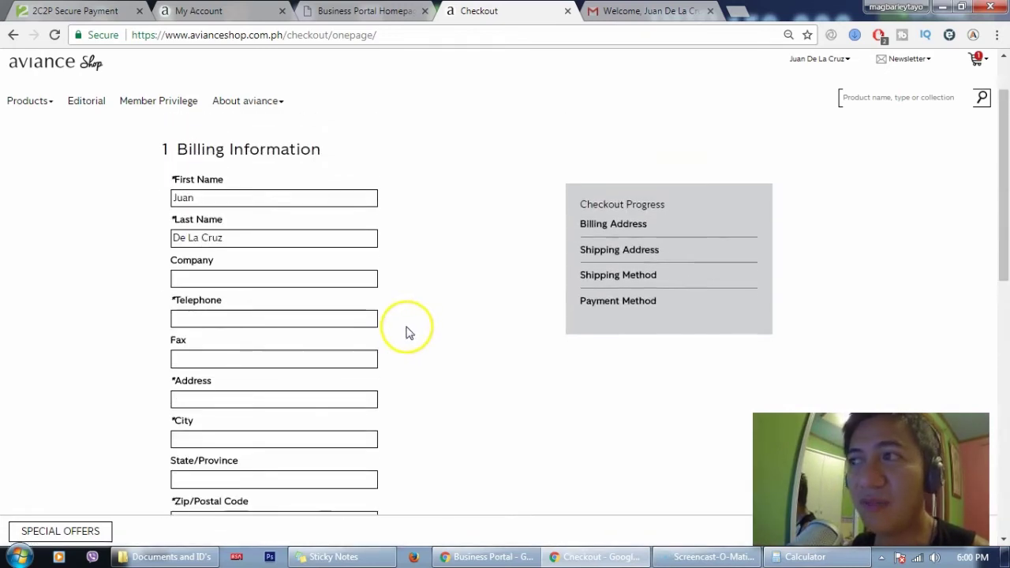
scroll(410, 332, "up", 1)
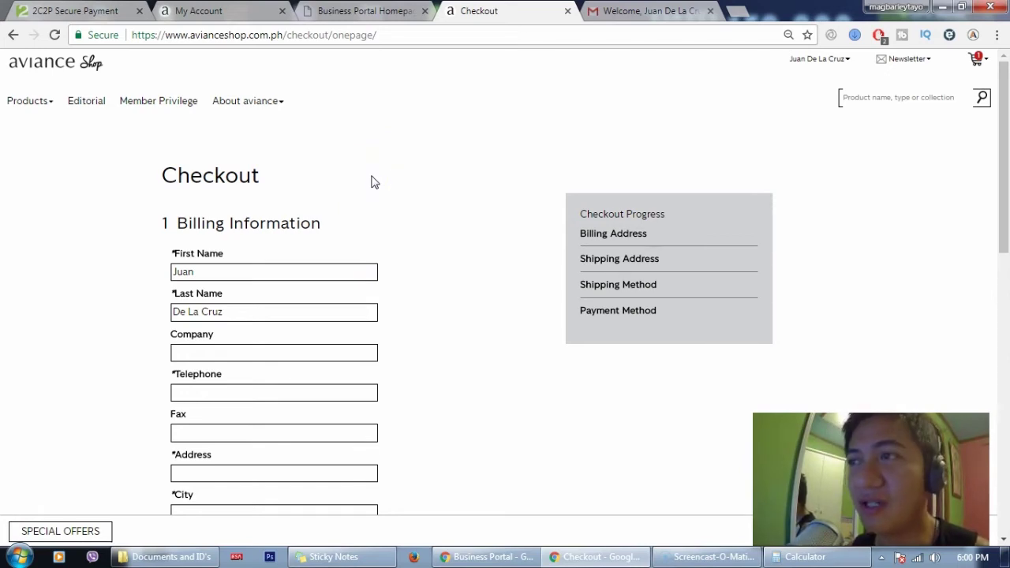
Check the Business Portal account info, then Register for the Business Associate Program from My Account
left_click(363, 11)
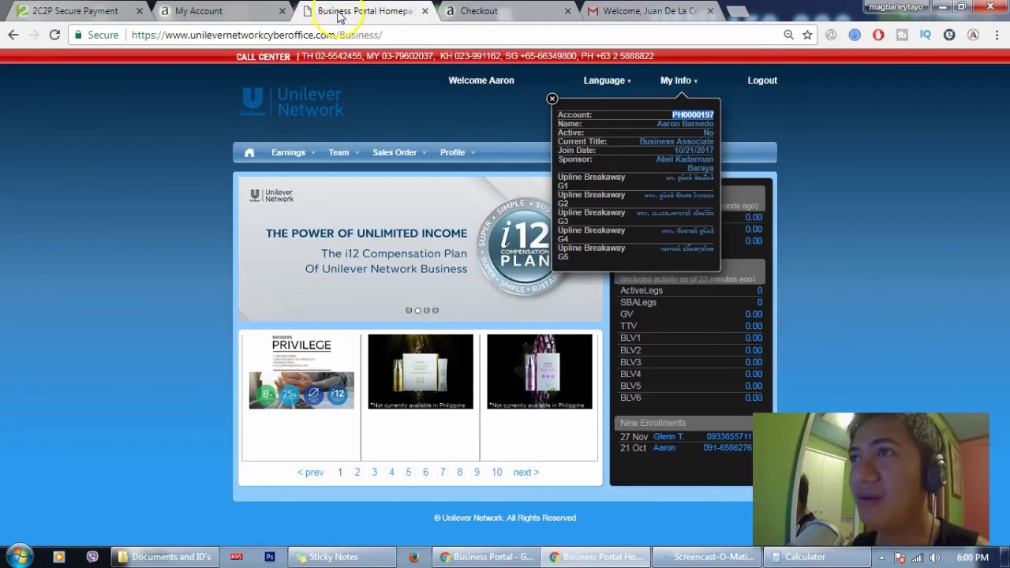
left_click(237, 11)
scroll(533, 290, "down", 2)
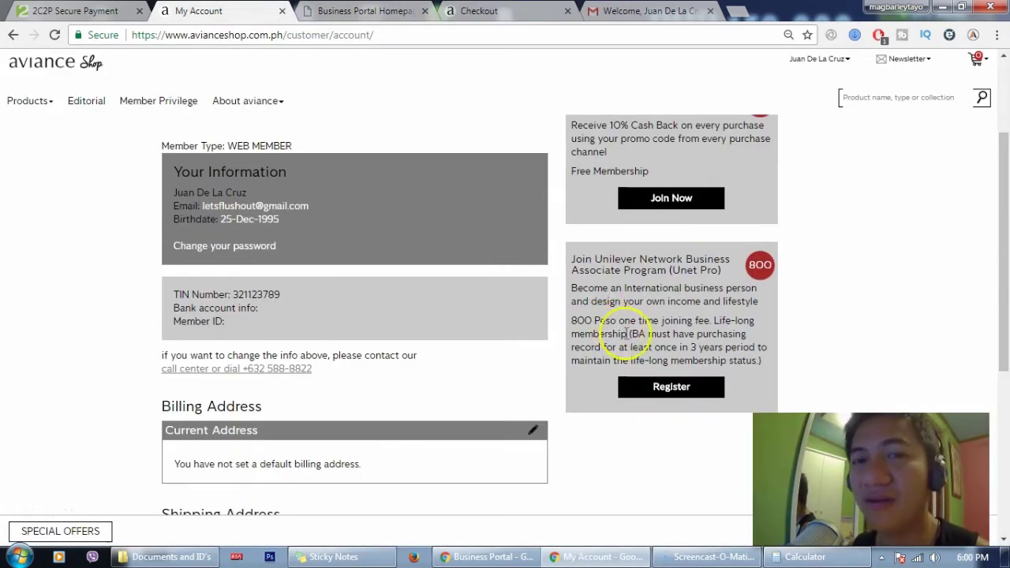
left_click(663, 392)
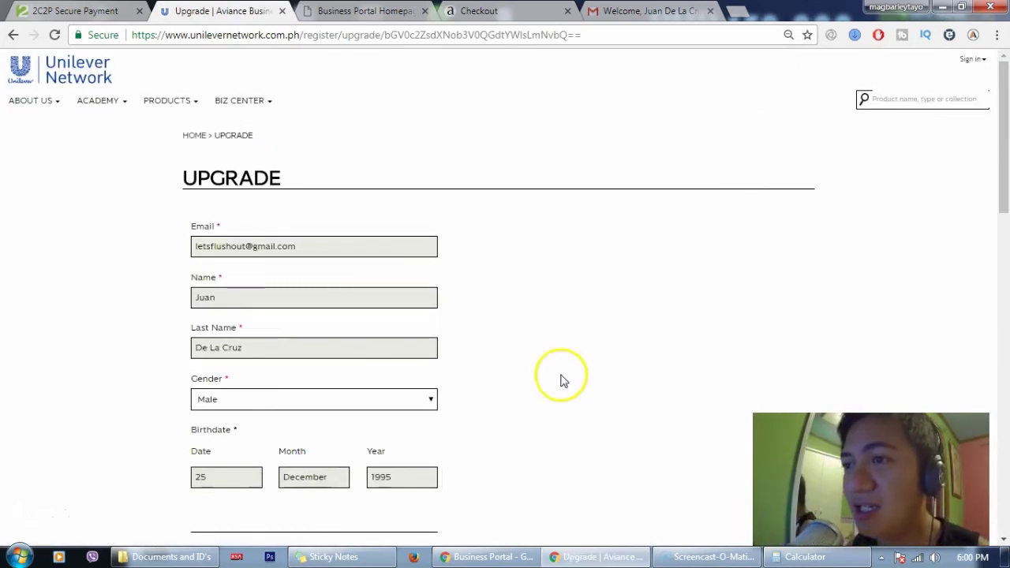
Scroll past the bank and address fields and choose BA membership pack 800 as the package
scroll(446, 316, "down", 2)
scroll(446, 316, "down", 2)
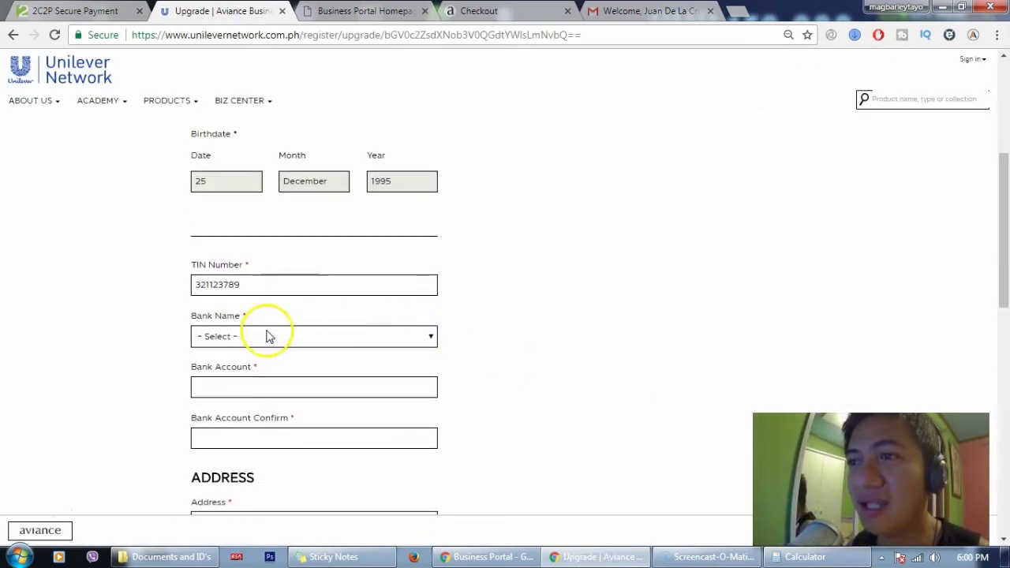
left_click(267, 338)
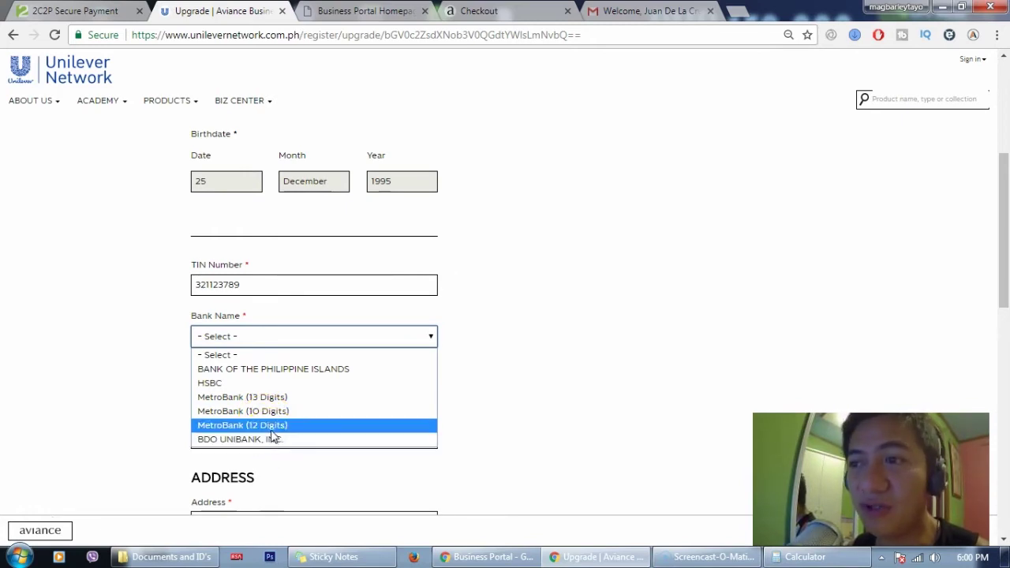
left_click(464, 376)
scroll(464, 375, "down", 2)
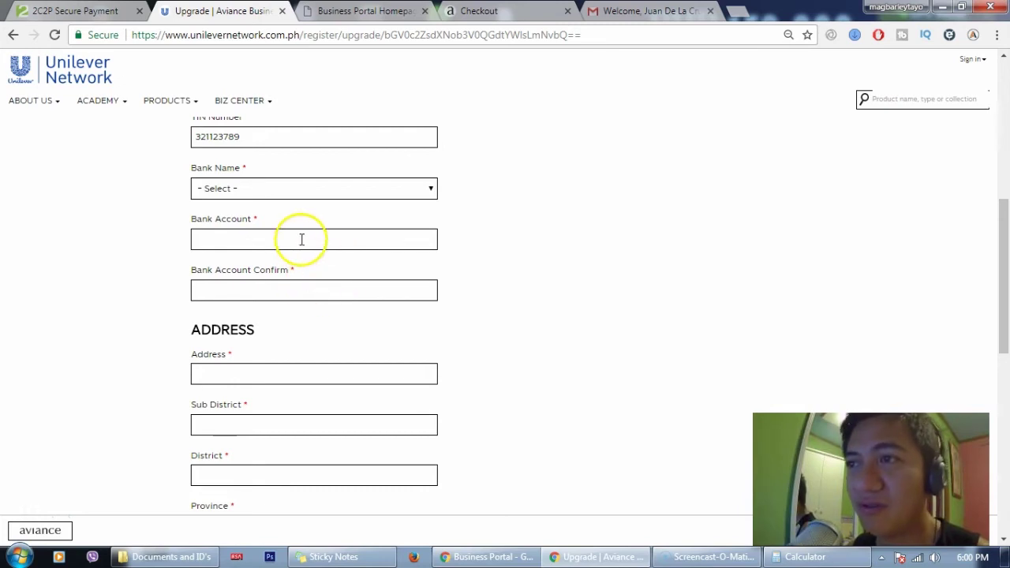
left_click(300, 366)
scroll(482, 355, "down", 6)
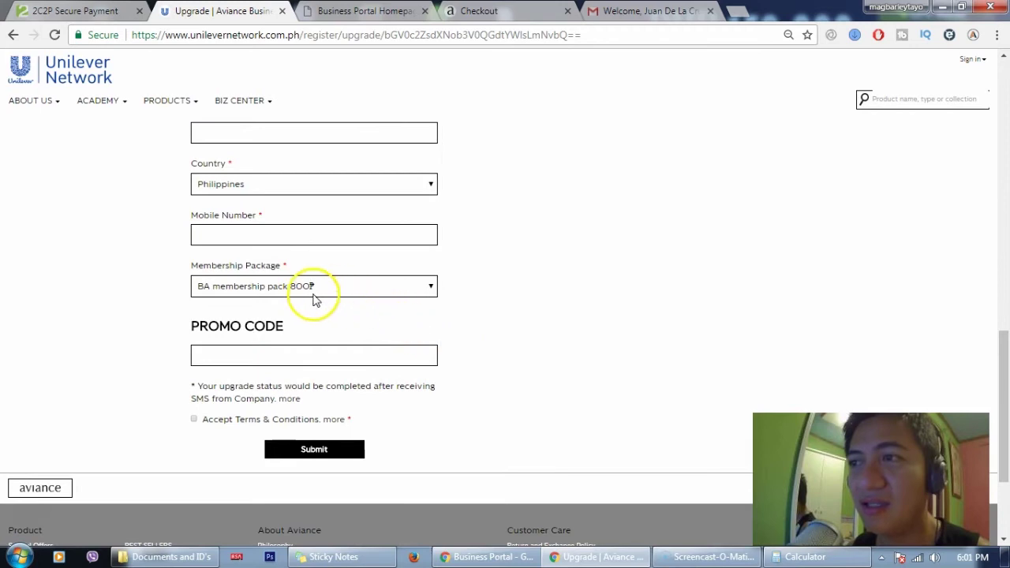
left_click(304, 289)
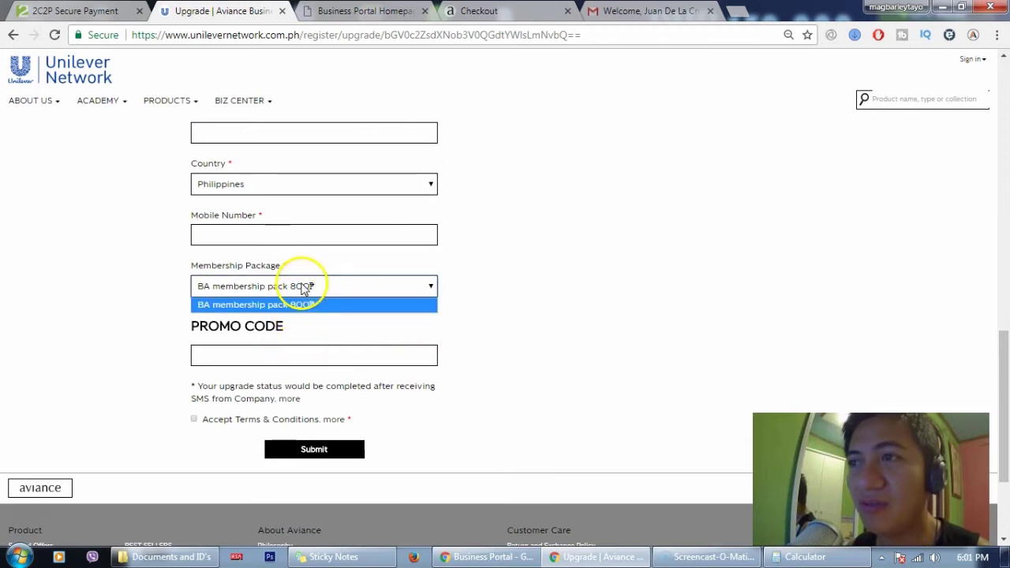
left_click(308, 229)
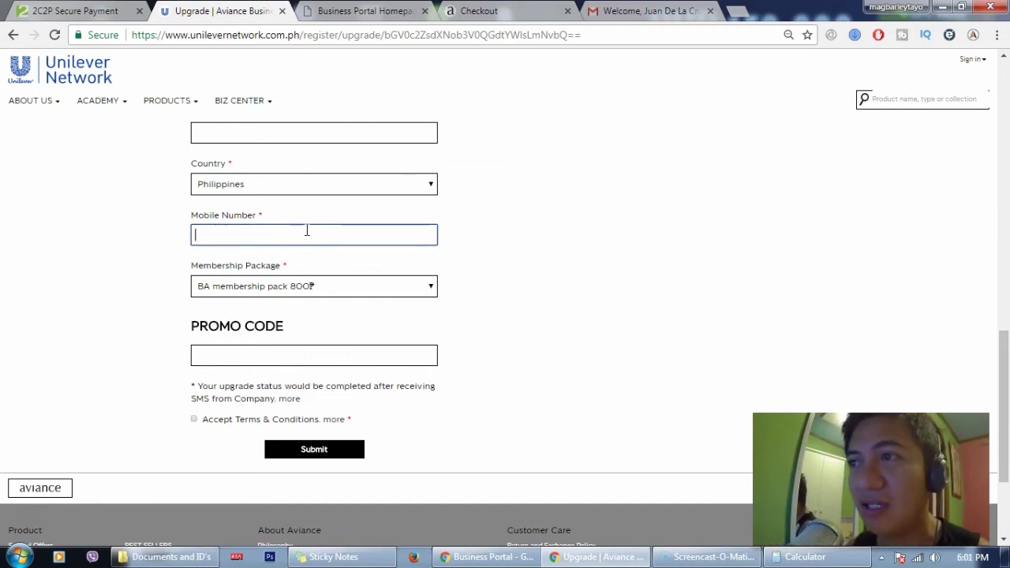
Enter the mobile number from the autofill suggestion and remove its leading plus sign
left_click(307, 230)
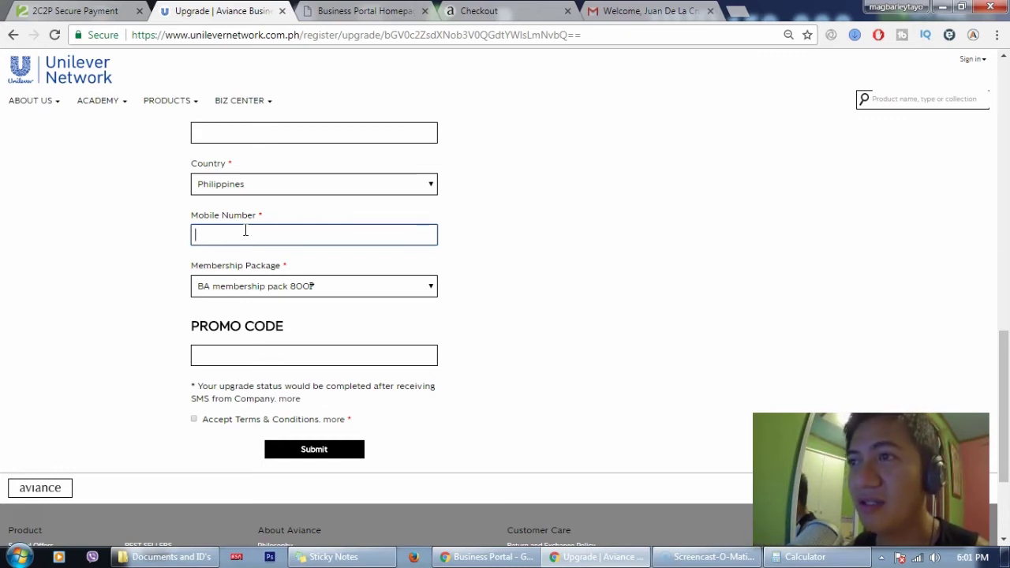
type("39")
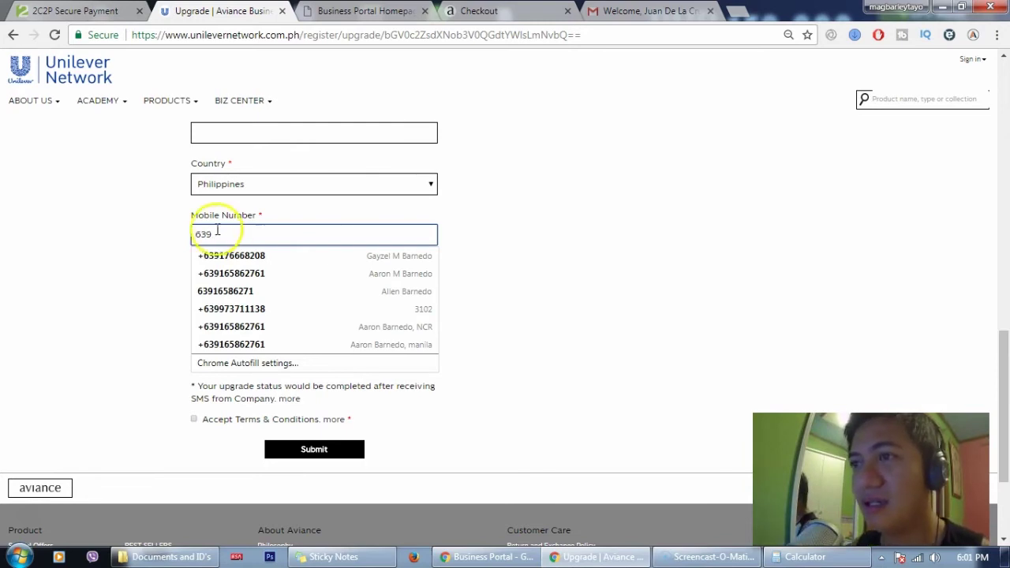
left_click(160, 241)
left_click(231, 237)
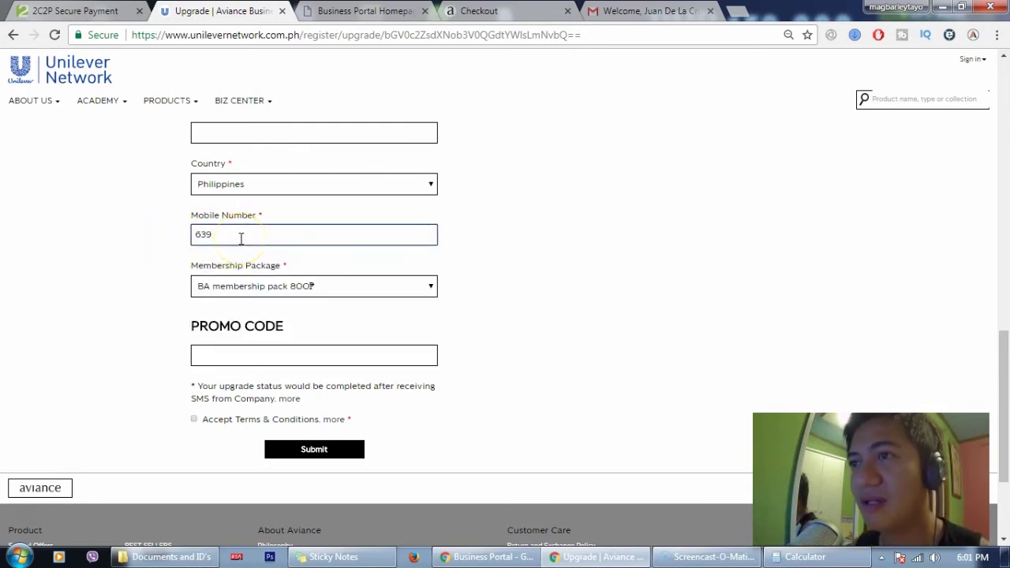
type("16")
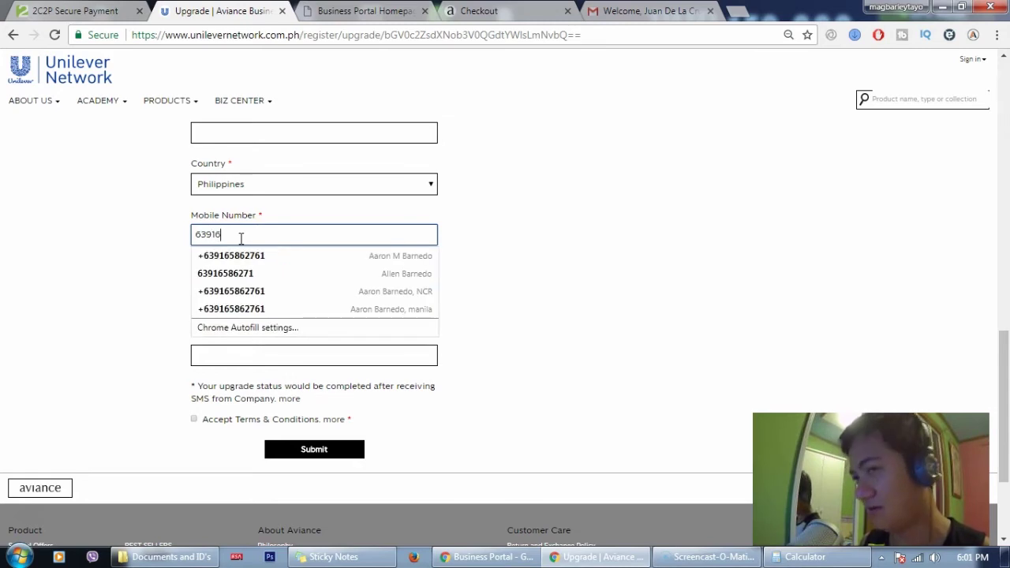
left_click(247, 255)
left_click(199, 234)
left_click(192, 234)
key("BackSpace")
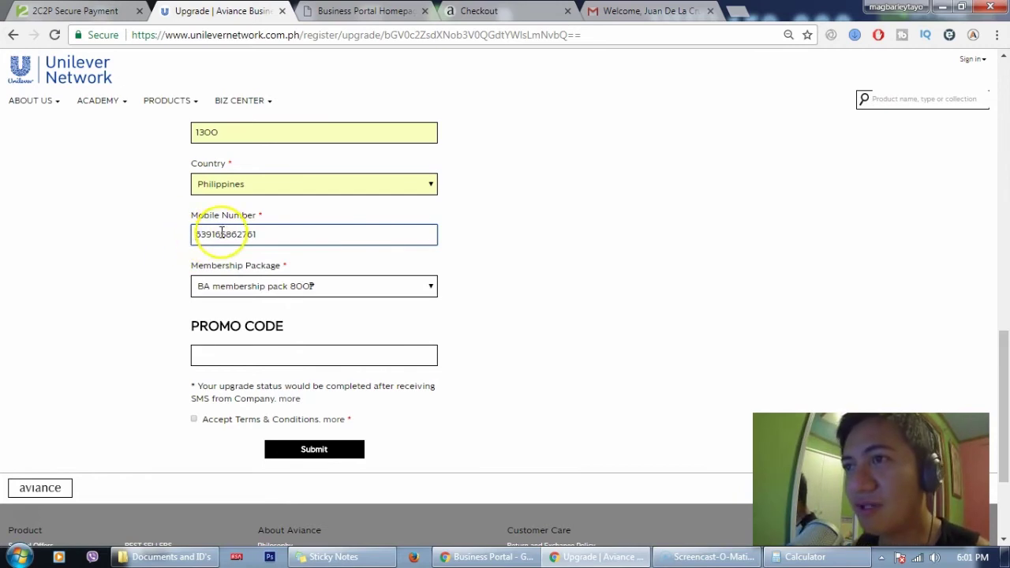
left_click(273, 234)
left_click(165, 227)
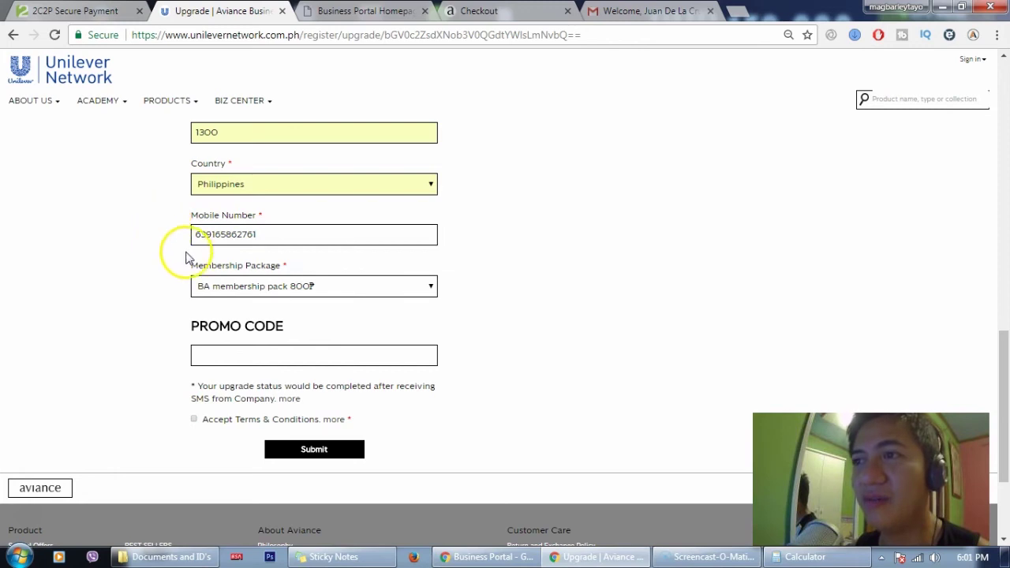
Paste the promo code into the Promo Code field and review the form
left_click(216, 360)
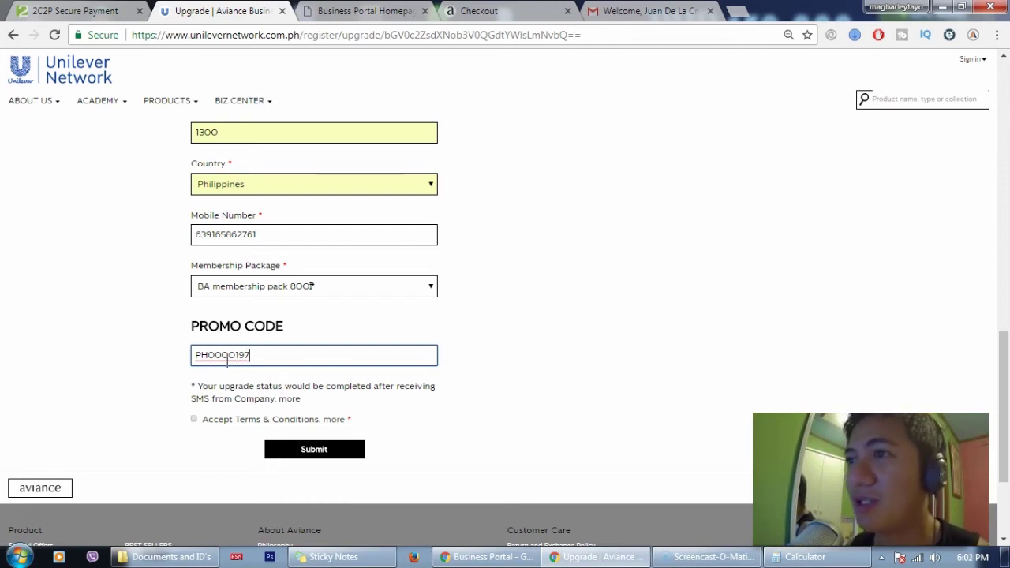
scroll(229, 359, "up", 15)
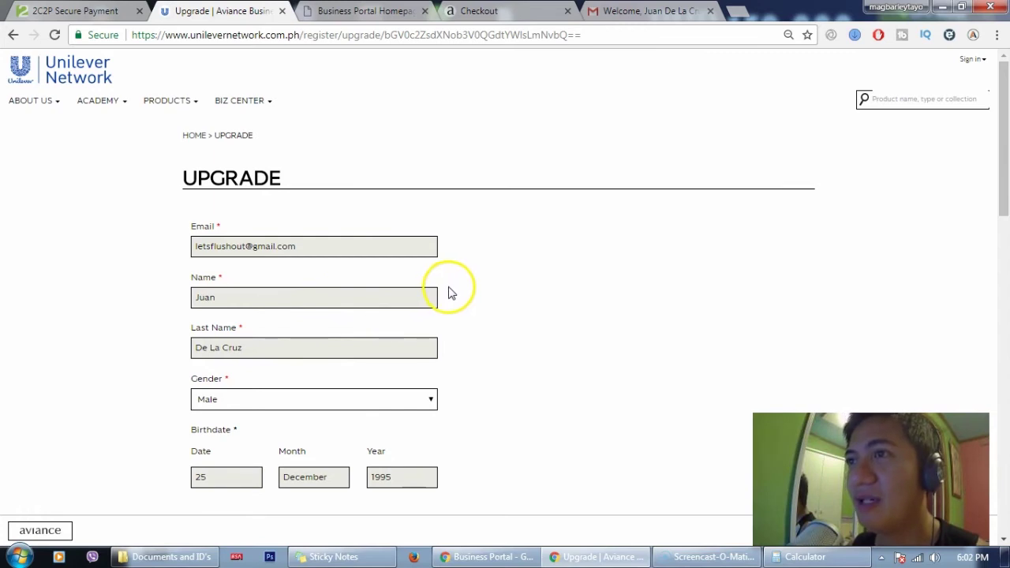
scroll(448, 294, "down", 12)
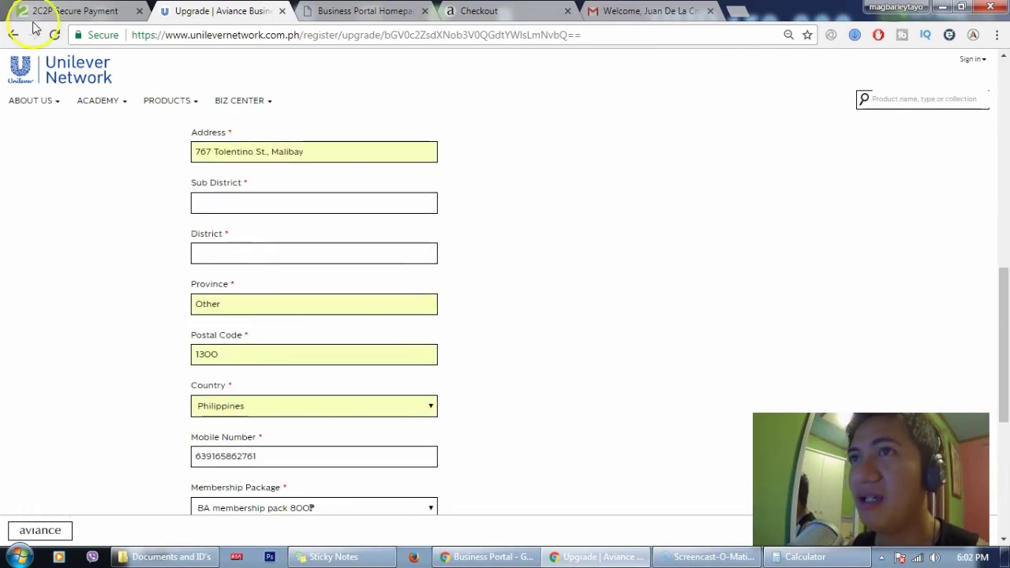
Bring up the 800.00 PHP 2C2P card form and focus the Card number field
left_click(55, 11)
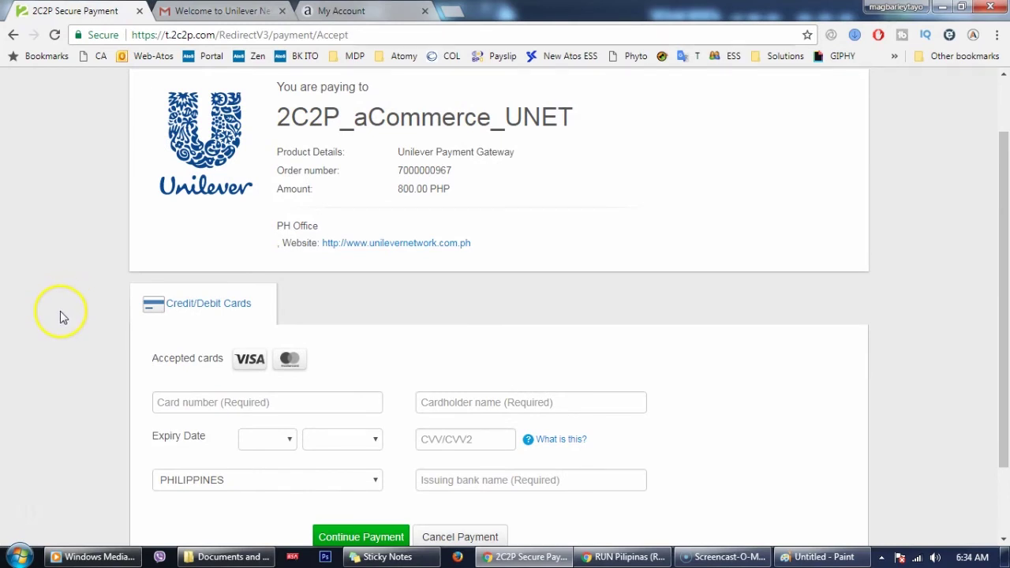
scroll(60, 311, "up", 1)
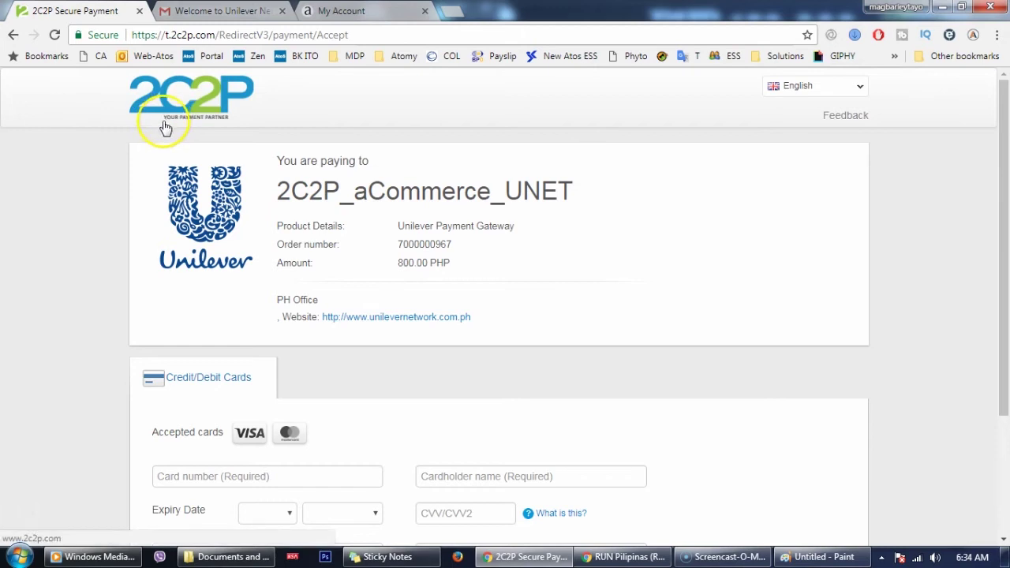
scroll(107, 229, "down", 2)
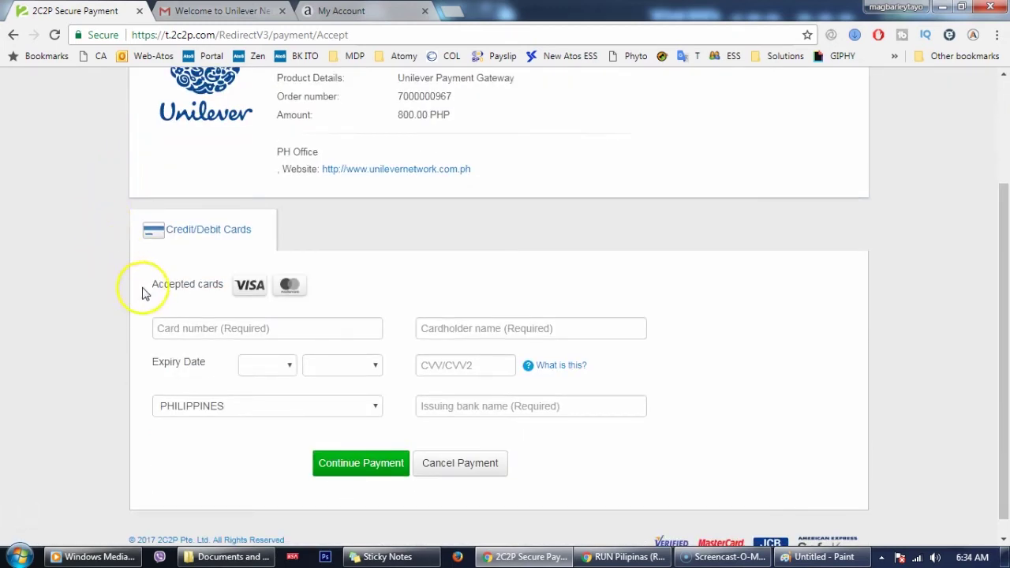
left_click(211, 327)
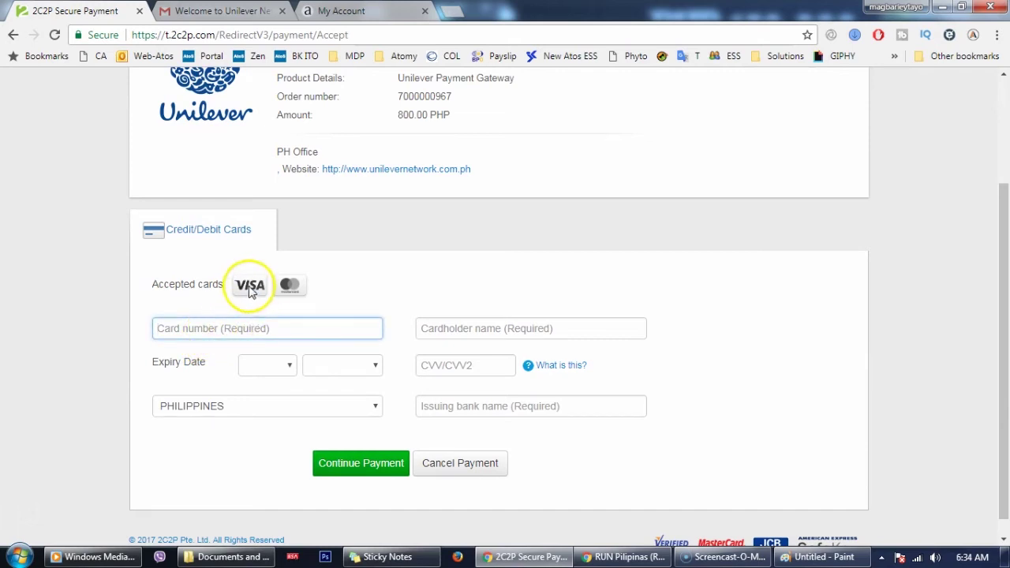
left_click(205, 323)
left_click(131, 293)
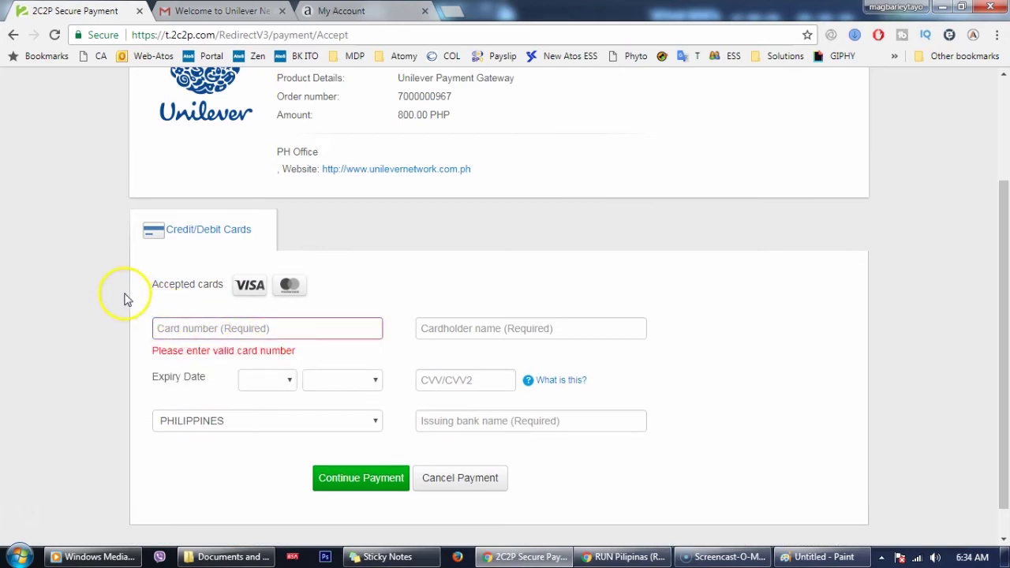
Step through the Cardholder name, CVV and Issuing bank name fields to reveal required flags
left_click(486, 332)
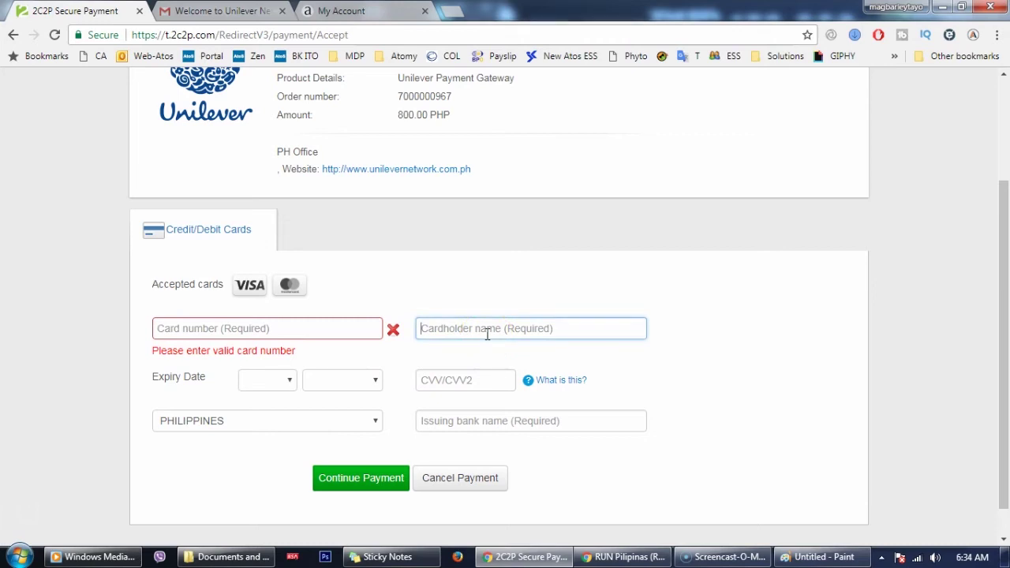
left_click(607, 296)
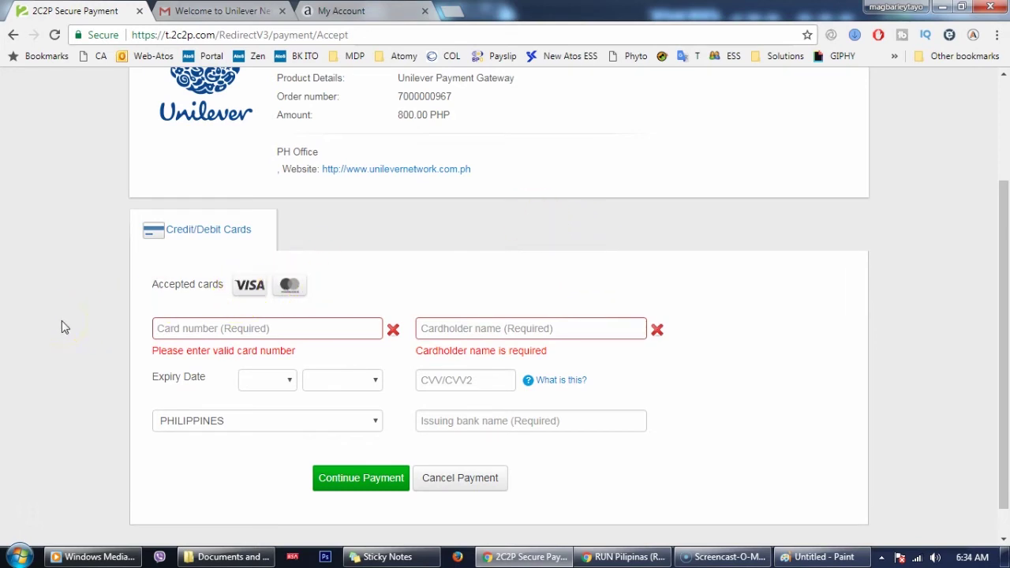
left_click(461, 379)
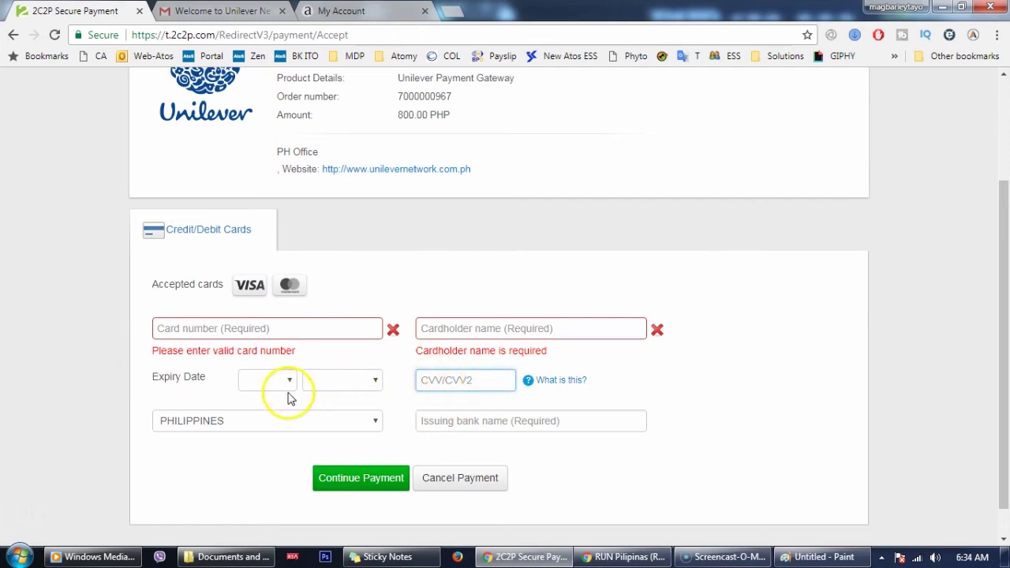
left_click(466, 425)
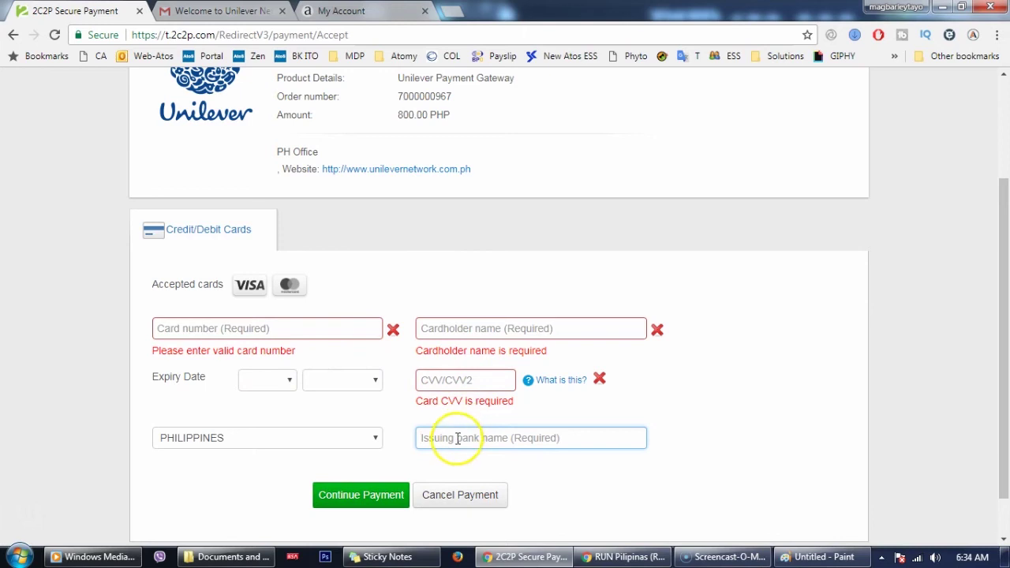
left_click(457, 444)
left_click(733, 449)
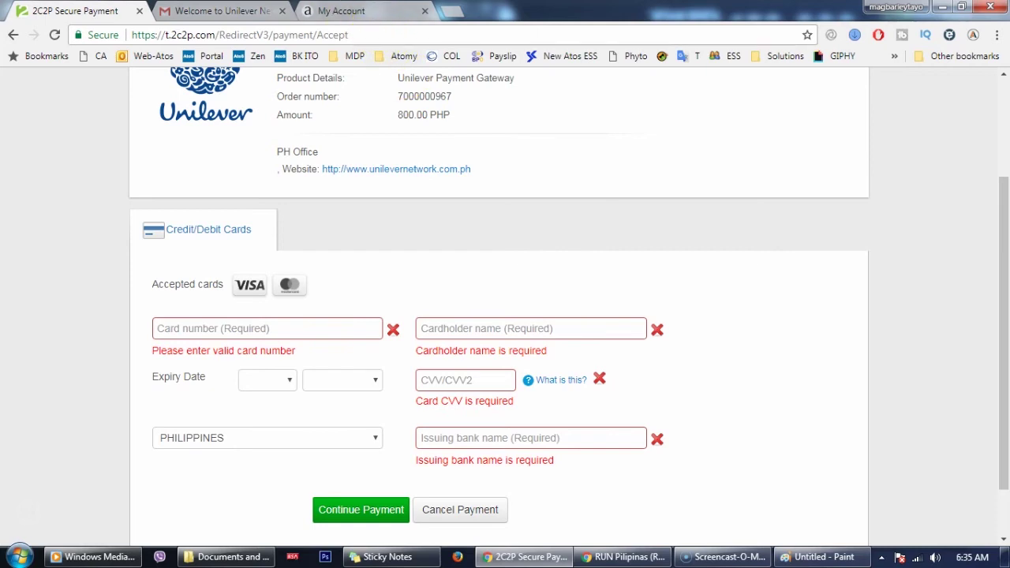
Read the Unilever Network welcome email in Gmail and select the username shown in it
left_click(221, 11)
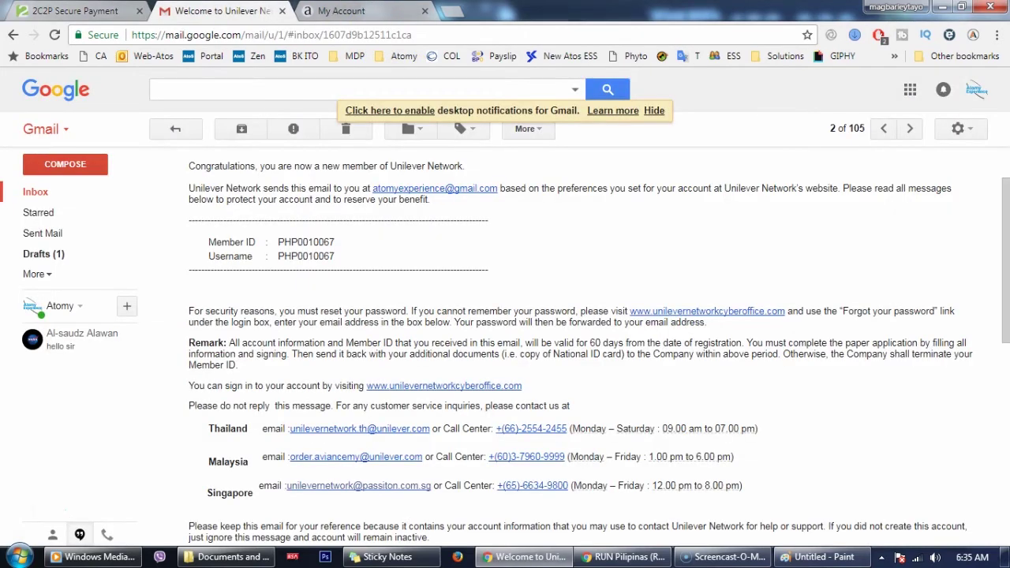
key("ctrl+shift+Tab")
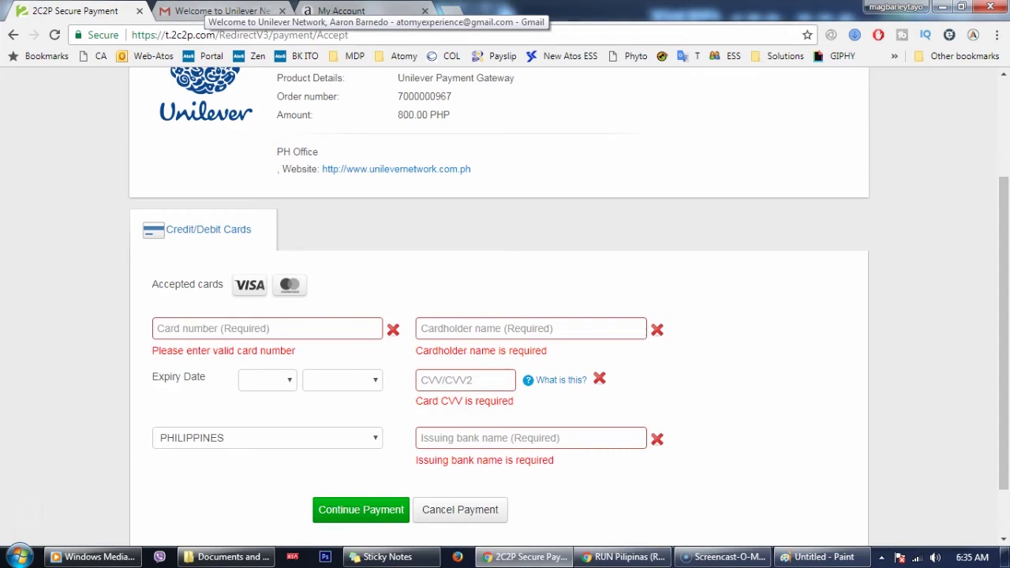
key("ctrl+Tab")
scroll(340, 284, "down", 2)
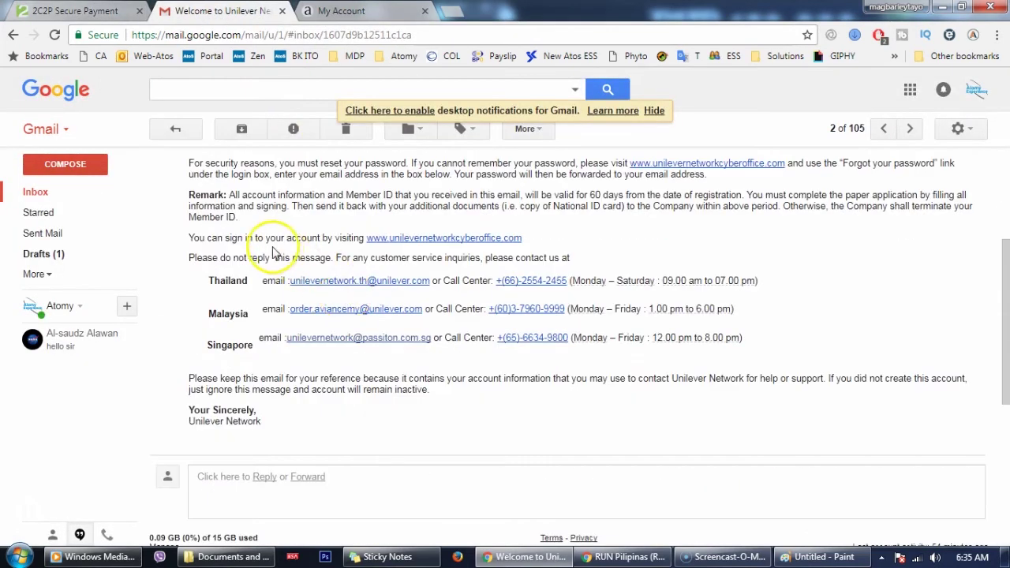
scroll(575, 255, "up", 2)
left_click_drag(291, 257, 351, 260)
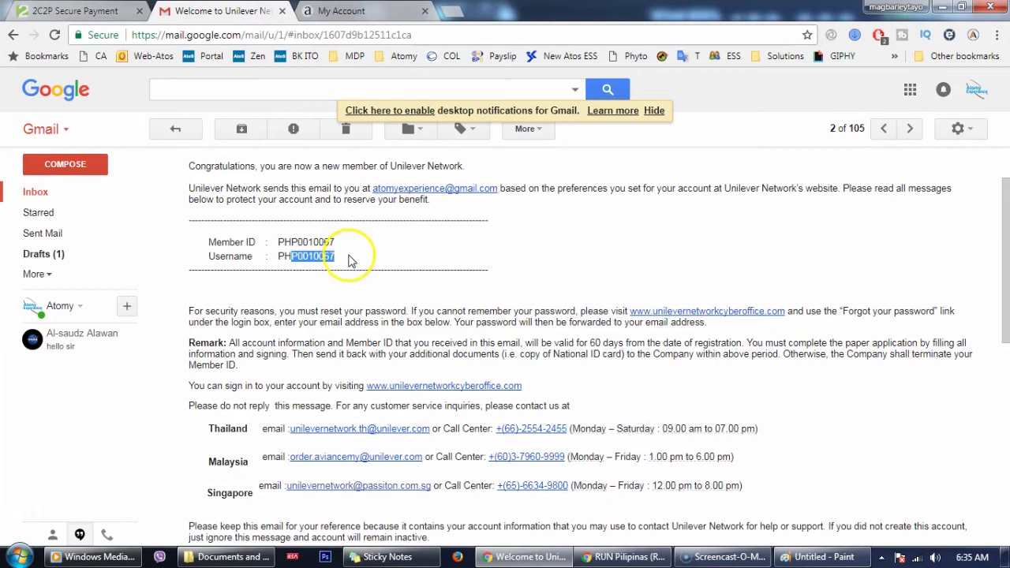
scroll(426, 308, "down", 2)
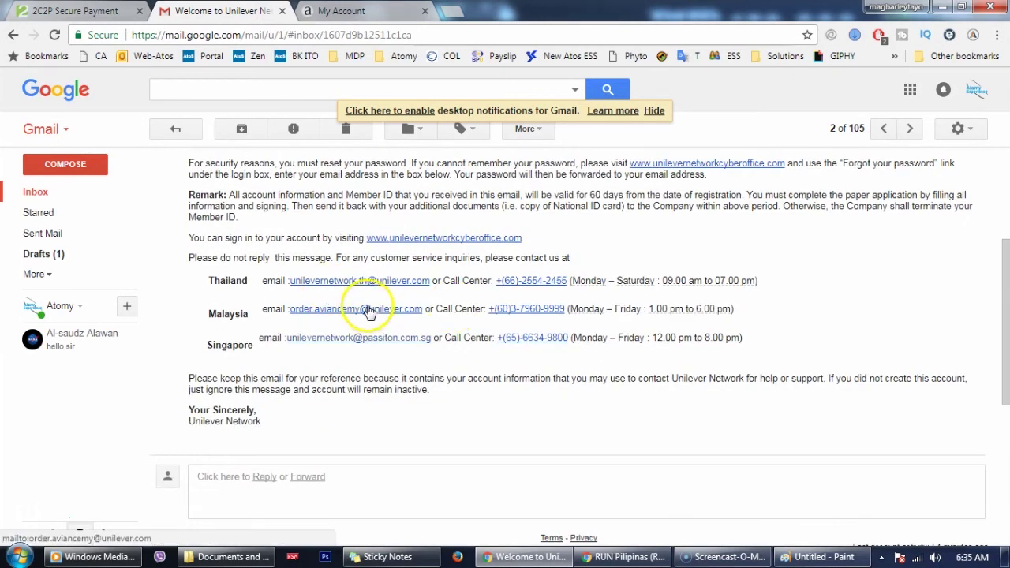
scroll(359, 296, "up", 2)
scroll(257, 264, "down", 2)
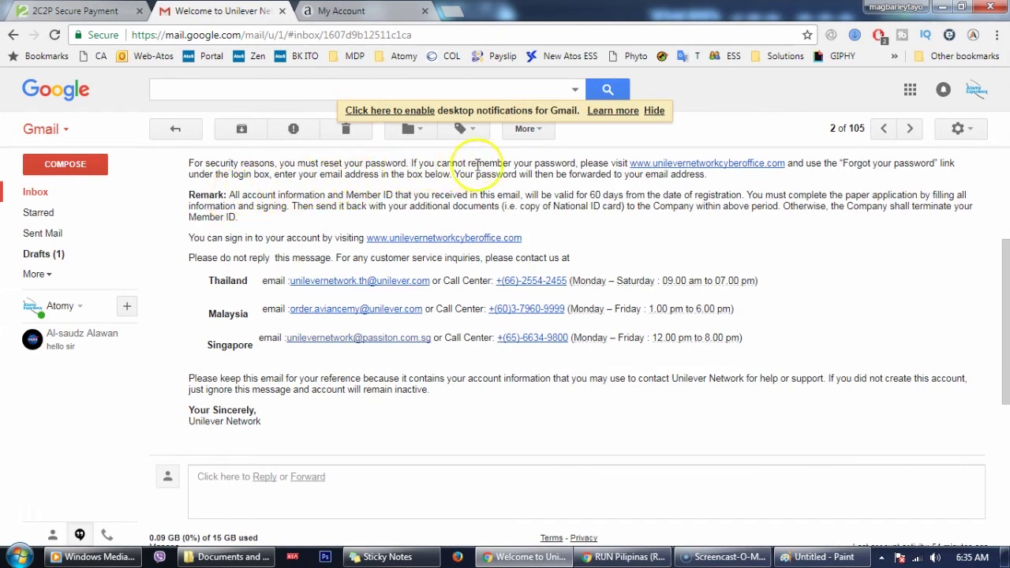
mouse_move(612, 555)
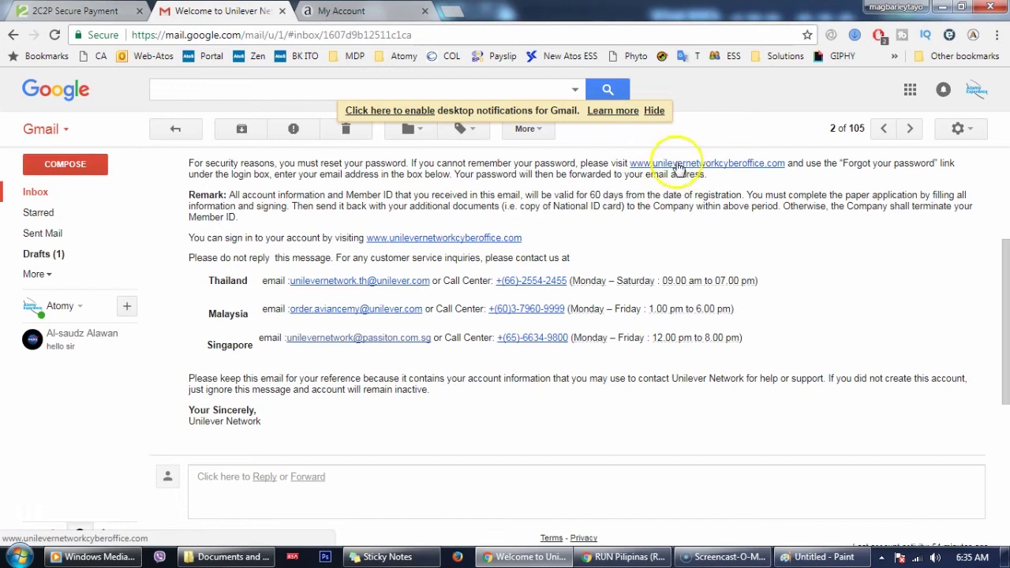
Load the Business Portal login page in a new tab and show the forgot-password user name form
left_click(451, 13)
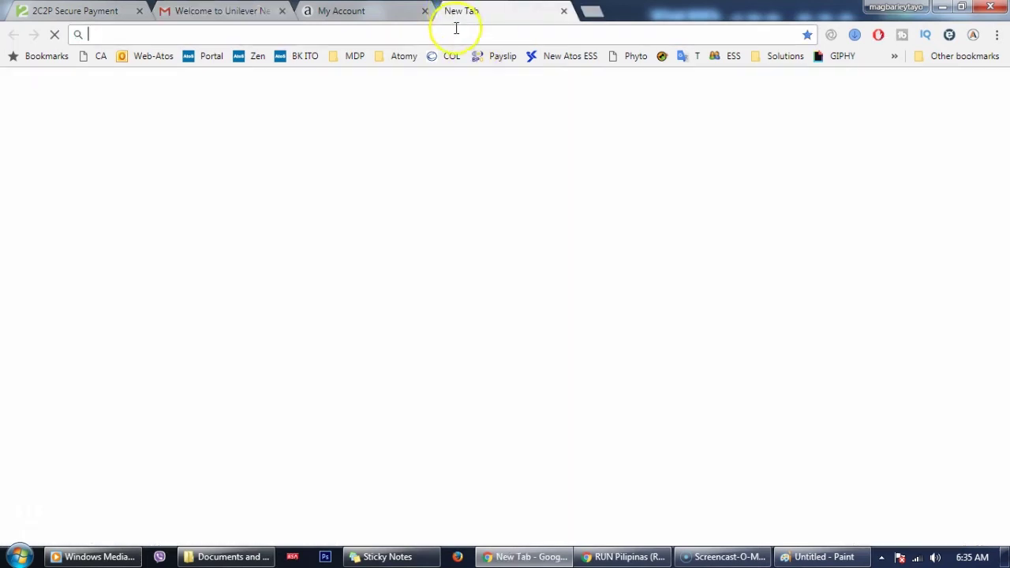
type("un")
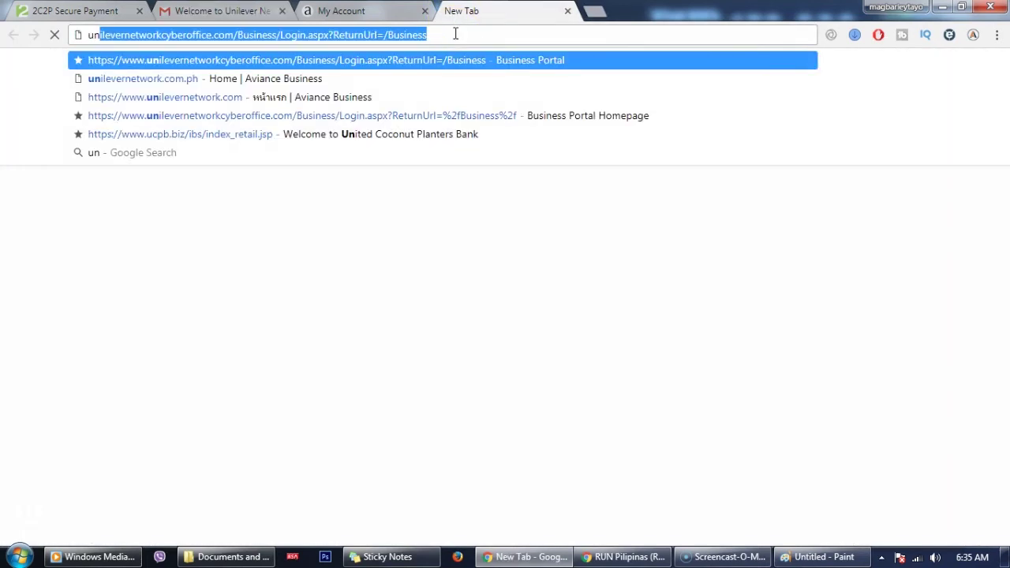
key("Return")
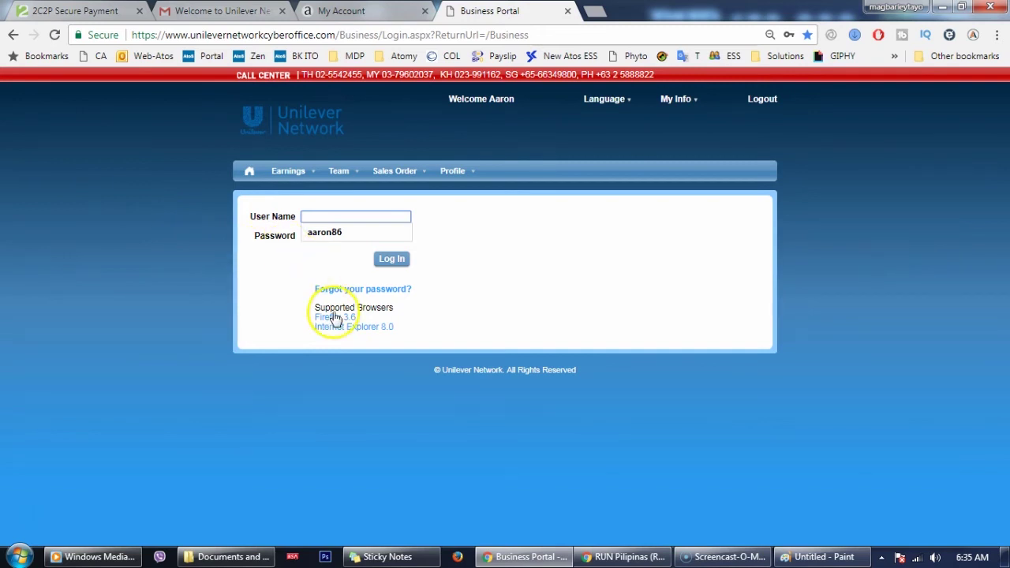
left_click(355, 289)
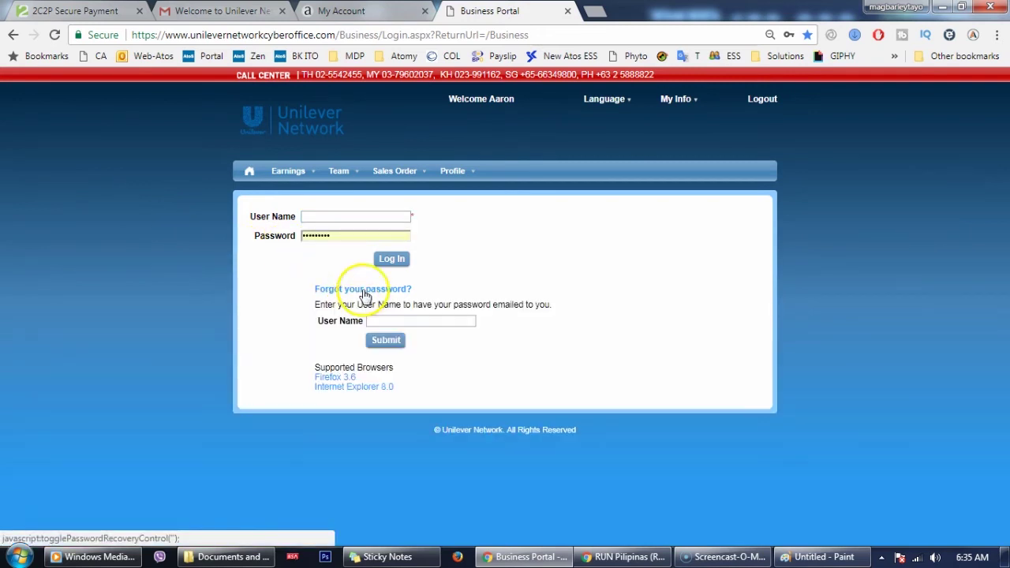
left_click(415, 320)
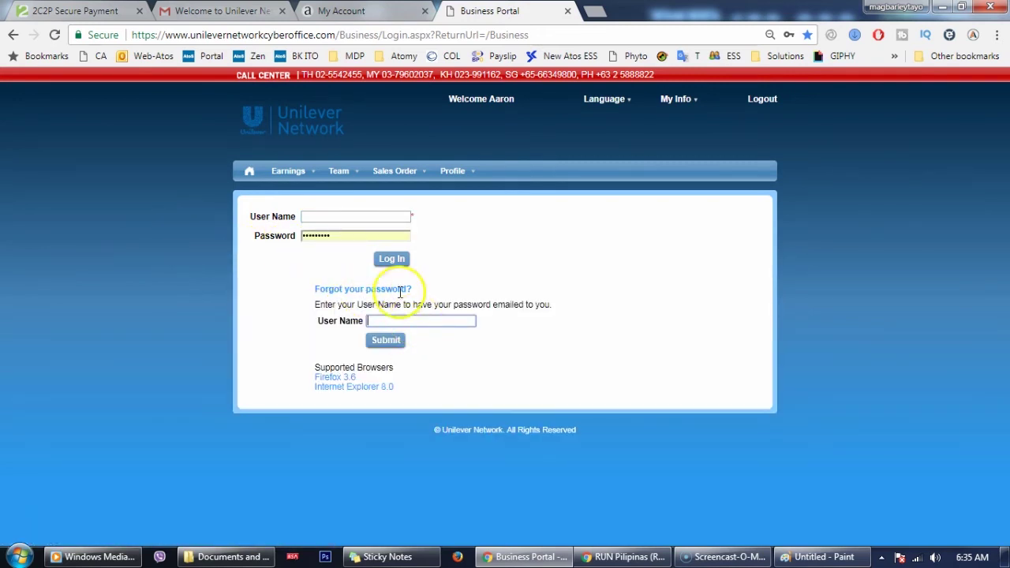
Recheck the welcome email, view the portal's saved user name suggestions, then return to Gmail
left_click(225, 11)
scroll(363, 276, "up", 3)
scroll(343, 258, "down", 1)
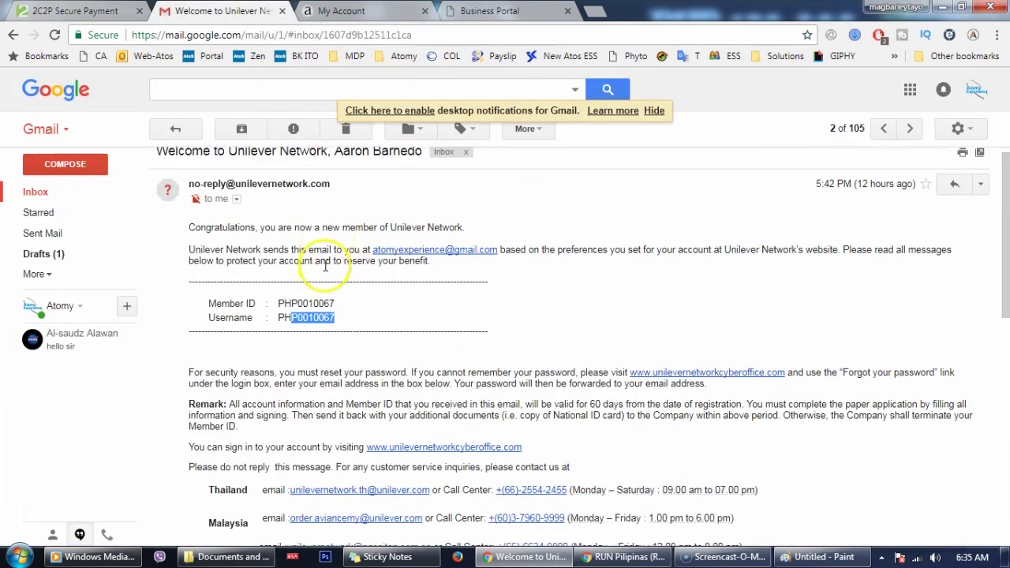
left_click(489, 11)
left_click(379, 321)
left_click(324, 340)
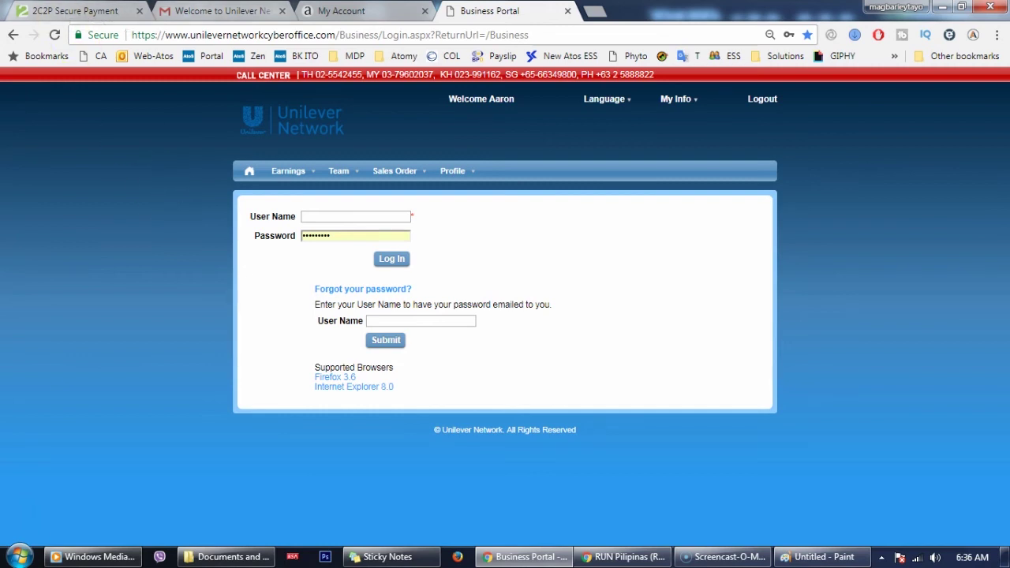
left_click(209, 11)
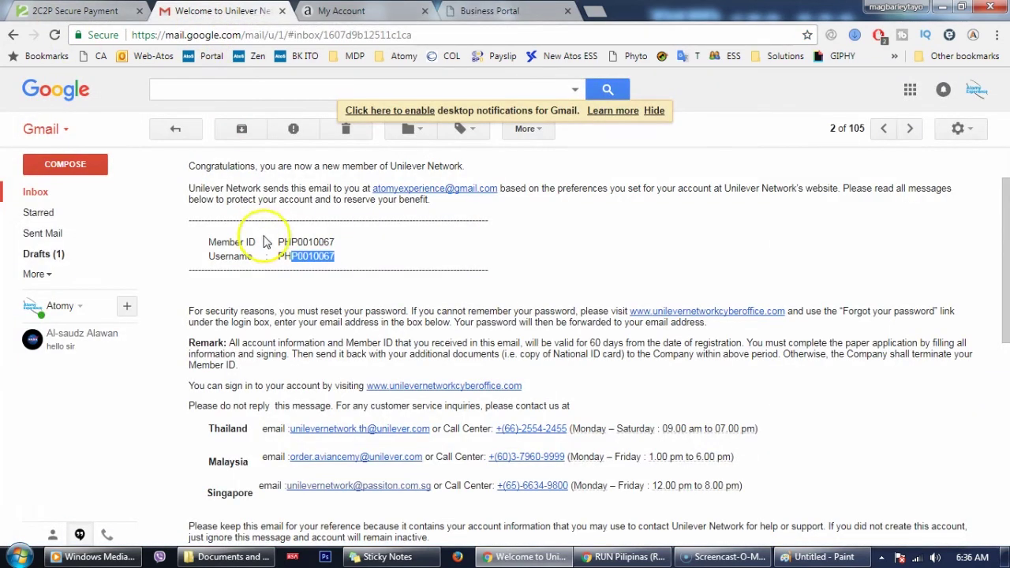
Open the 'aviance Forgot Password' email to read the new password, then return to the portal login
left_click(63, 194)
left_click(424, 204)
key("ctrl+a")
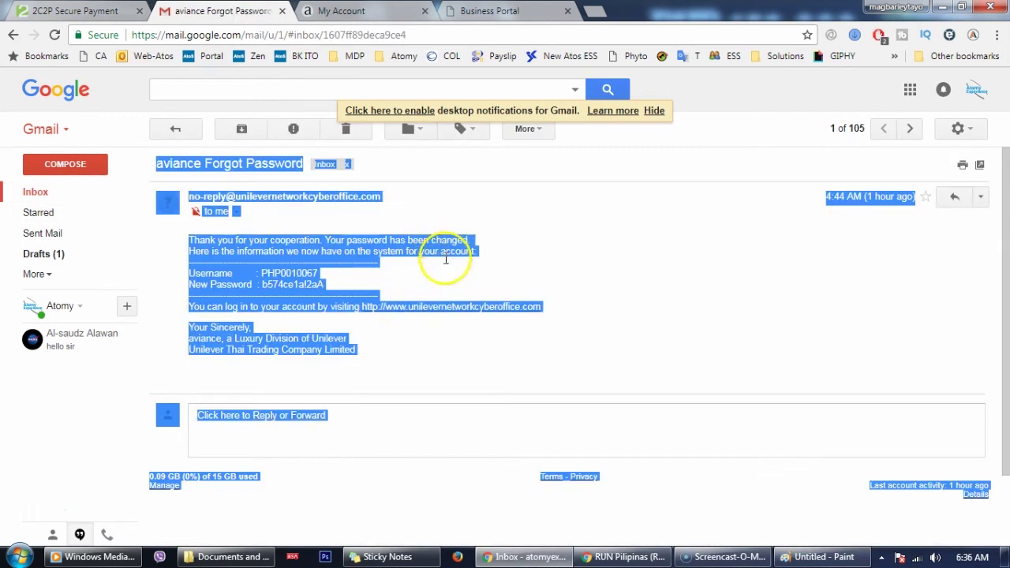
left_click(492, 345)
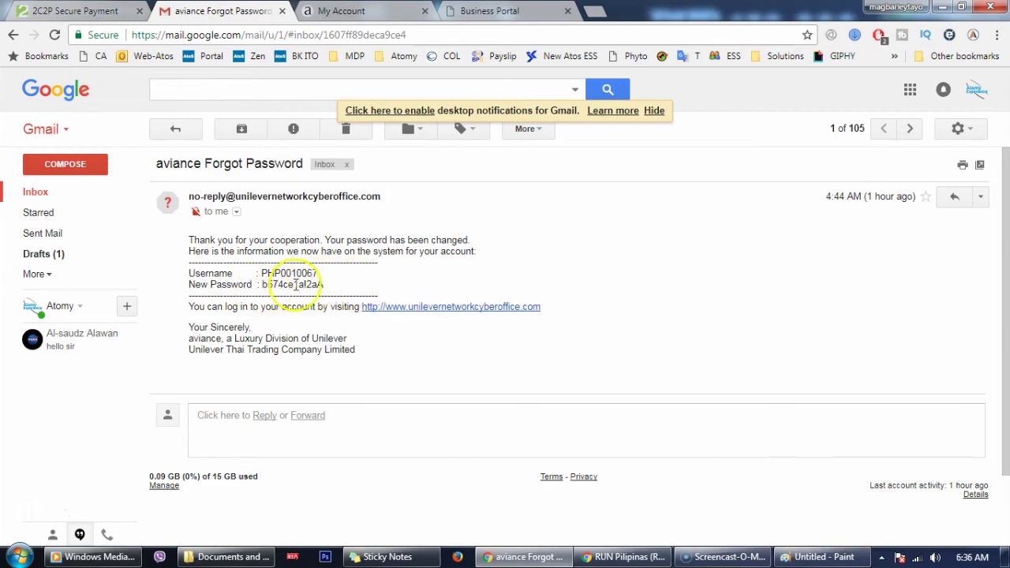
key("ctrl+Tab")
key("ctrl+Tab")
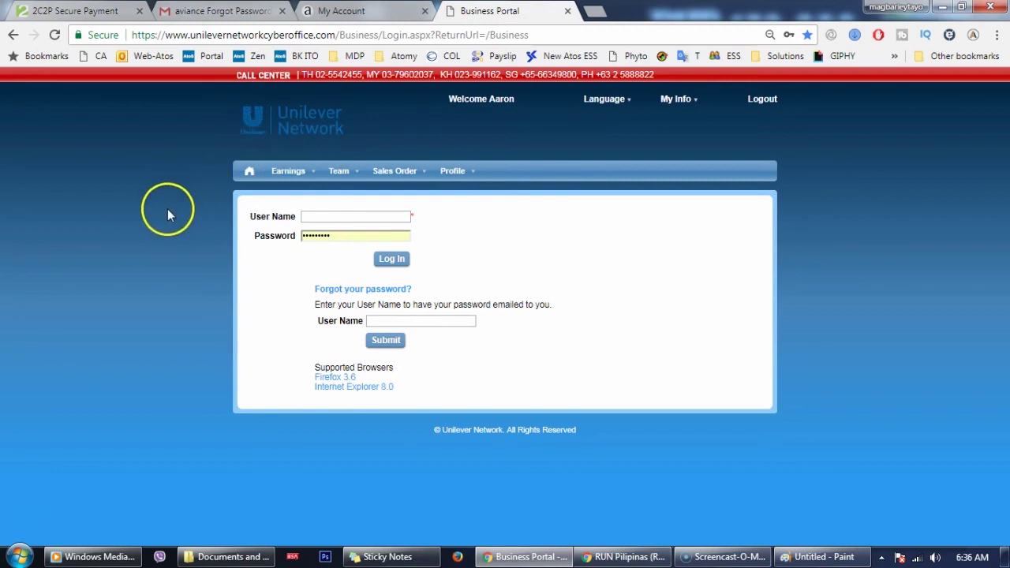
left_click(347, 10)
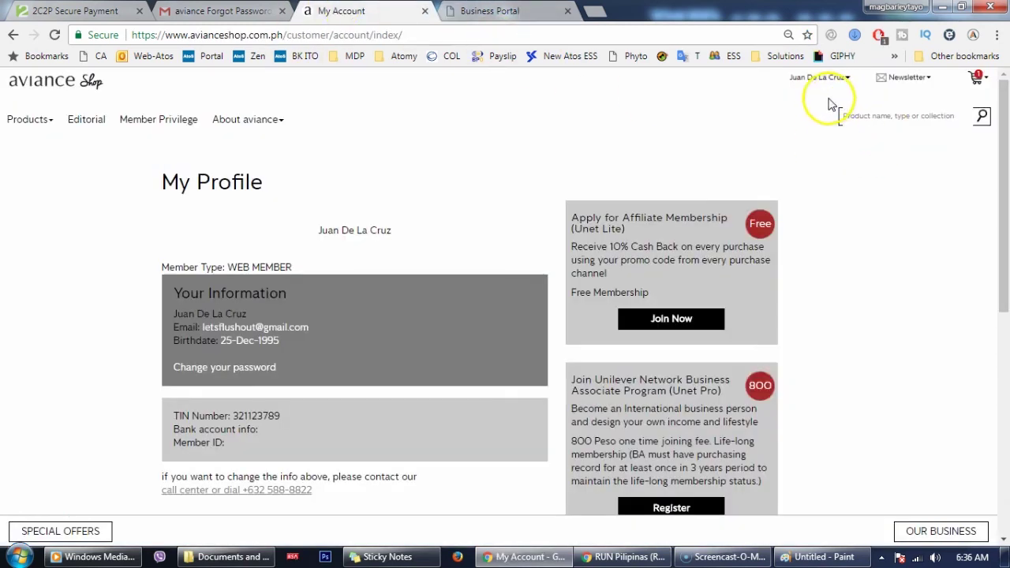
scroll(368, 244, "down", 4)
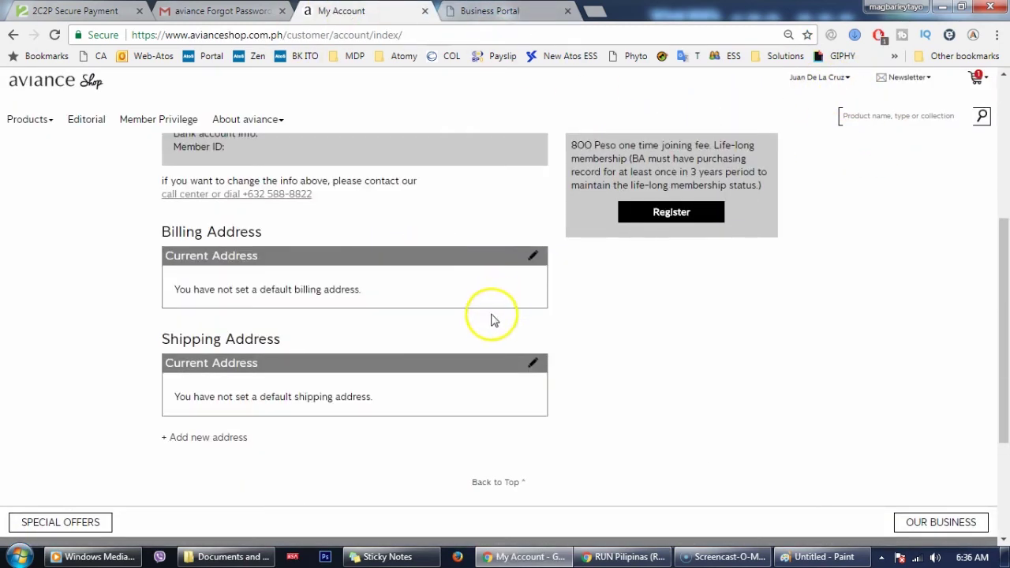
scroll(491, 320, "up", 4)
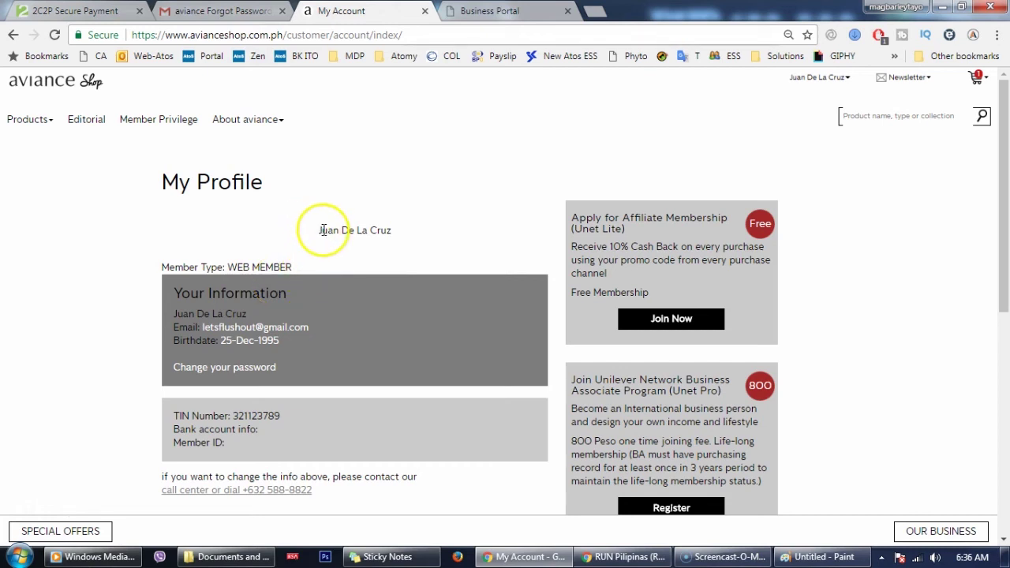
left_click(485, 11)
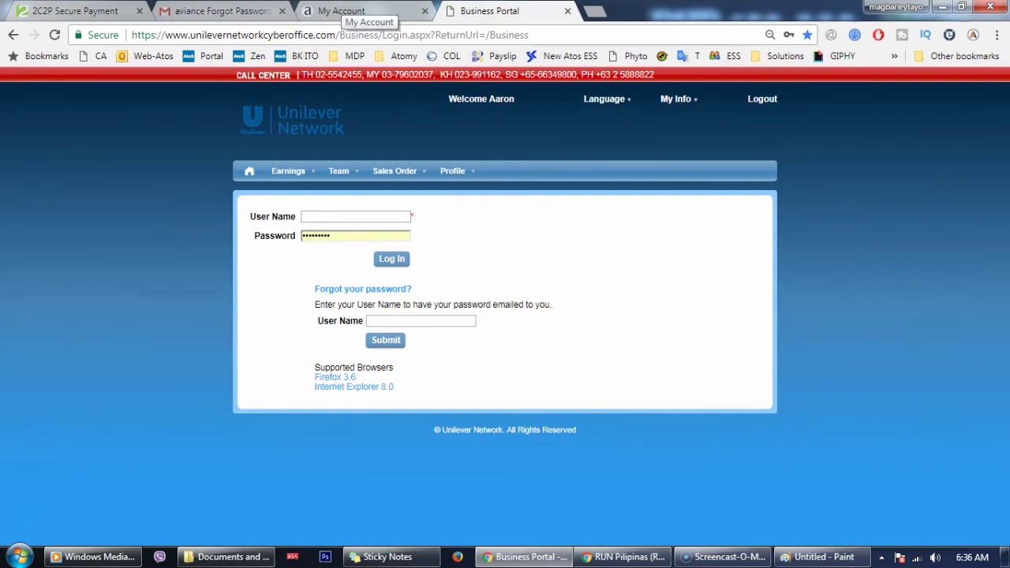
left_click(347, 11)
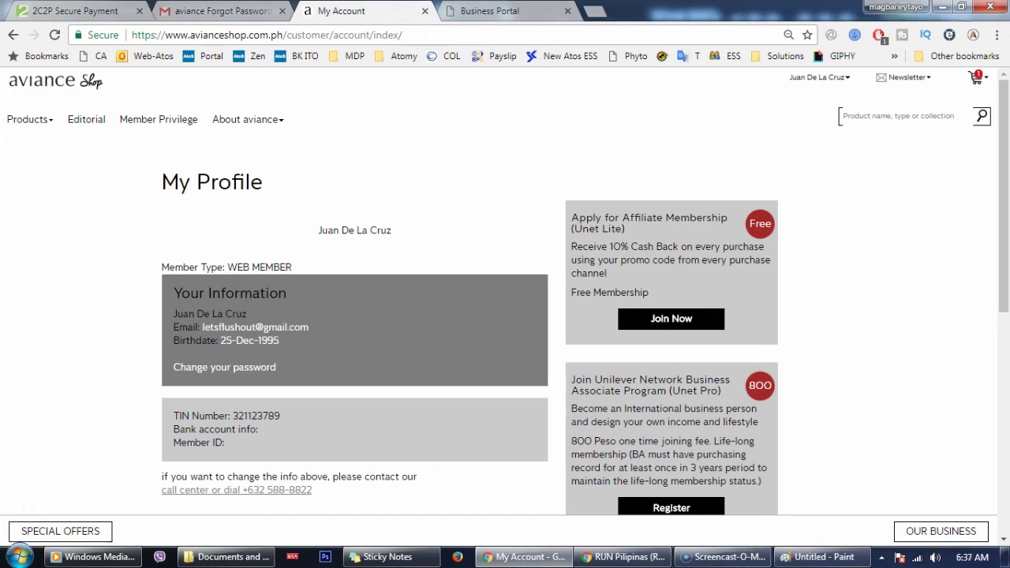
left_click(468, 16)
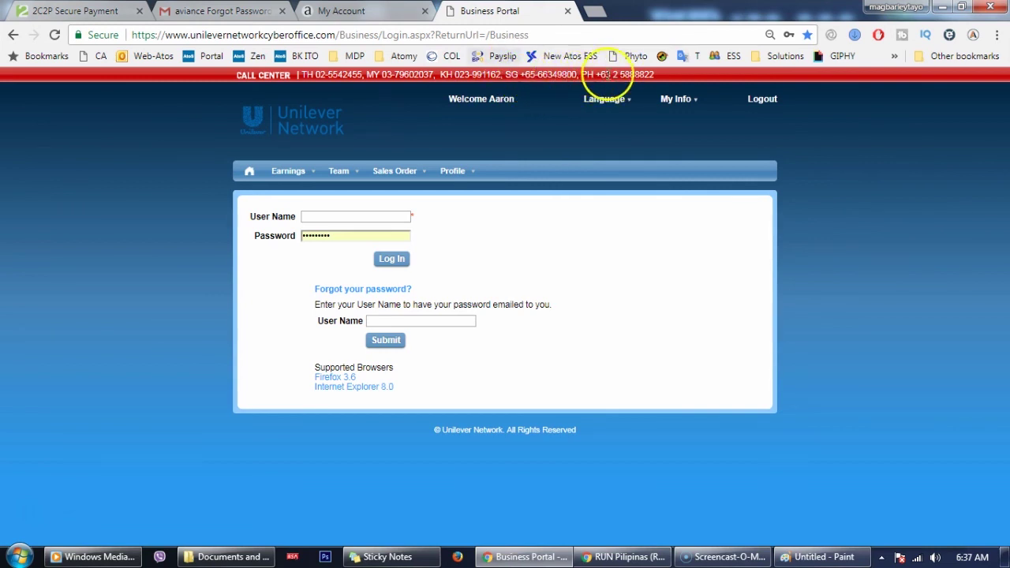
Highlight the Philippine call-center number in the red banner, then bring the RUN Pilipinas Facebook group forward
left_click_drag(581, 75, 655, 76)
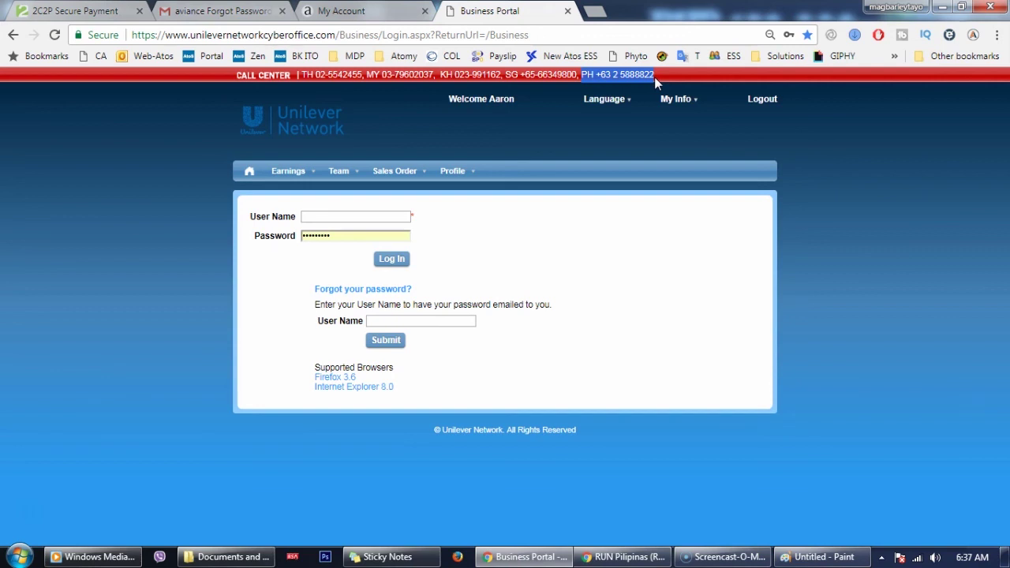
left_click(623, 556)
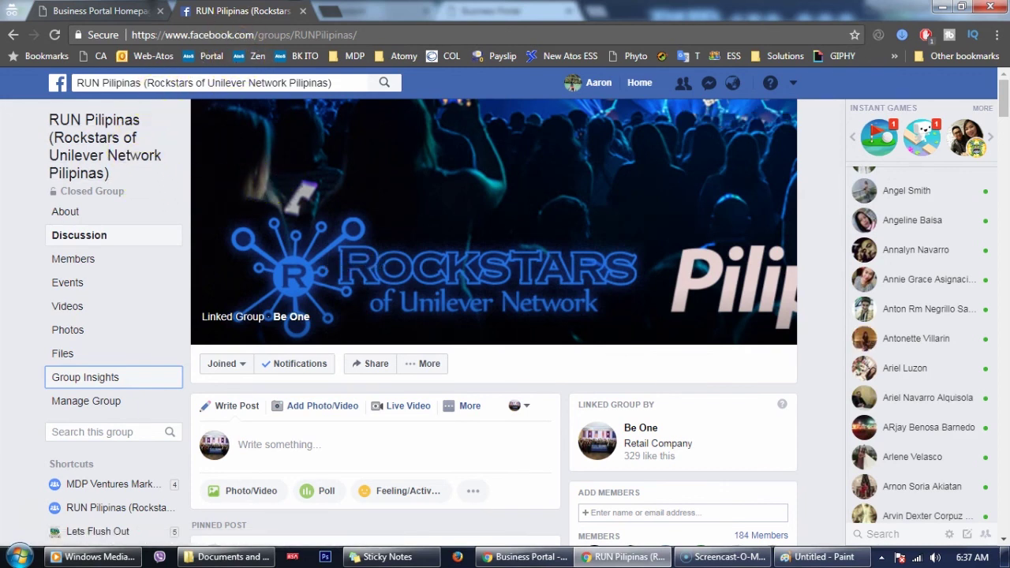
left_click(539, 563)
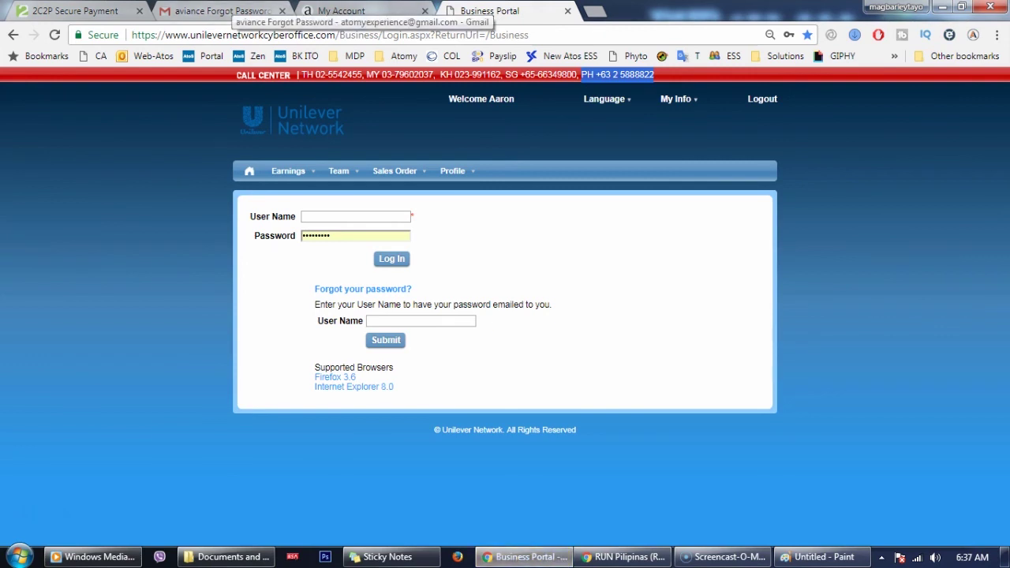
left_click(363, 11)
scroll(621, 467, "down", 2)
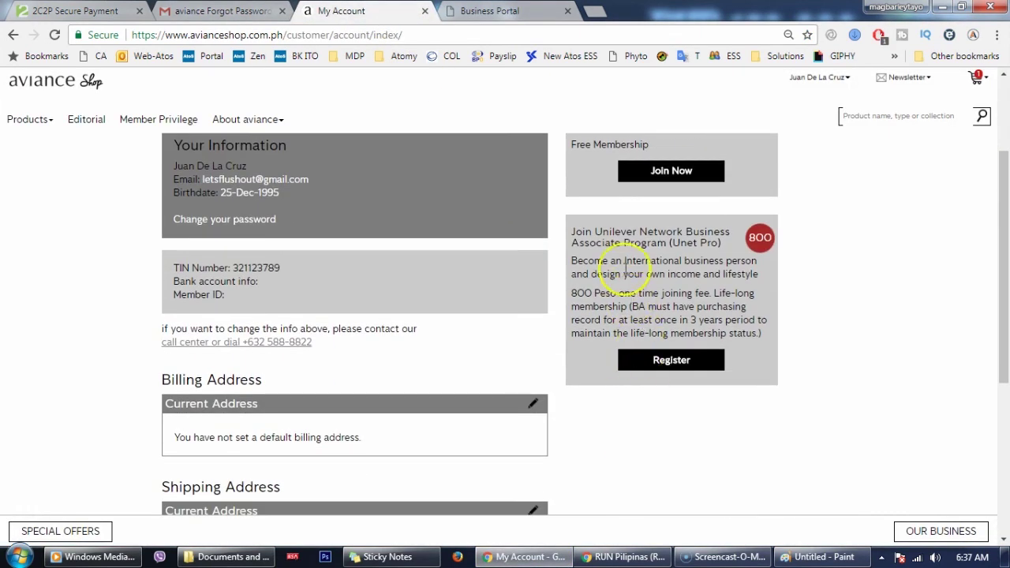
scroll(603, 261, "up", 2)
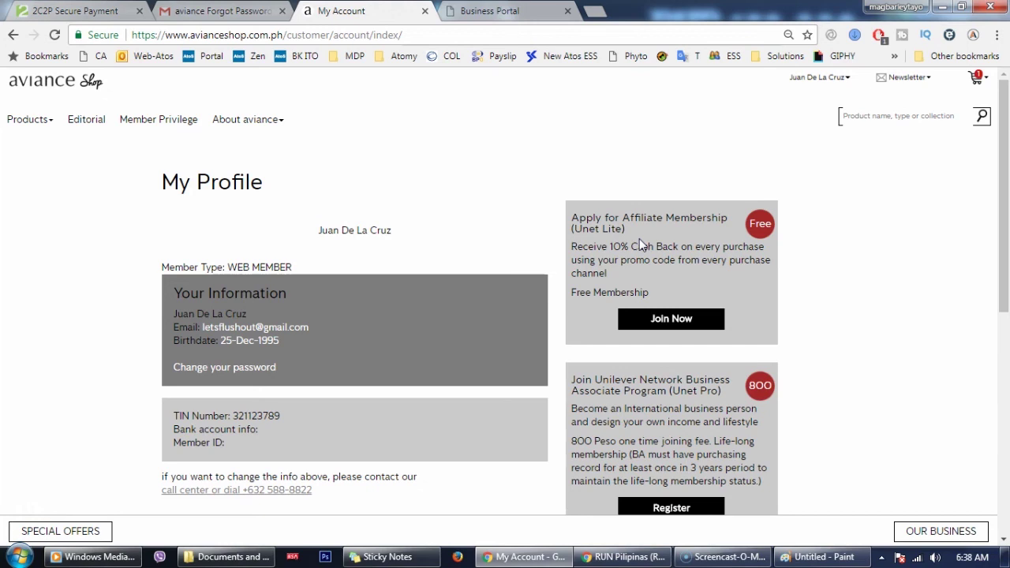
left_click(624, 556)
left_click(408, 103)
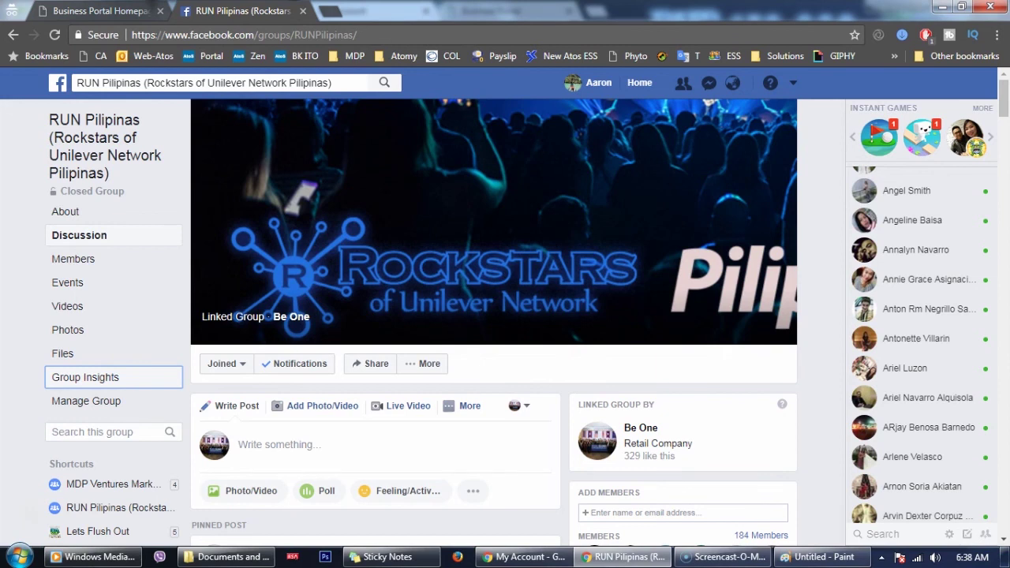
Glance at the logged-in Business Portal homepage figures, then return to the aviance My Profile window
key("ctrl+shift+Tab")
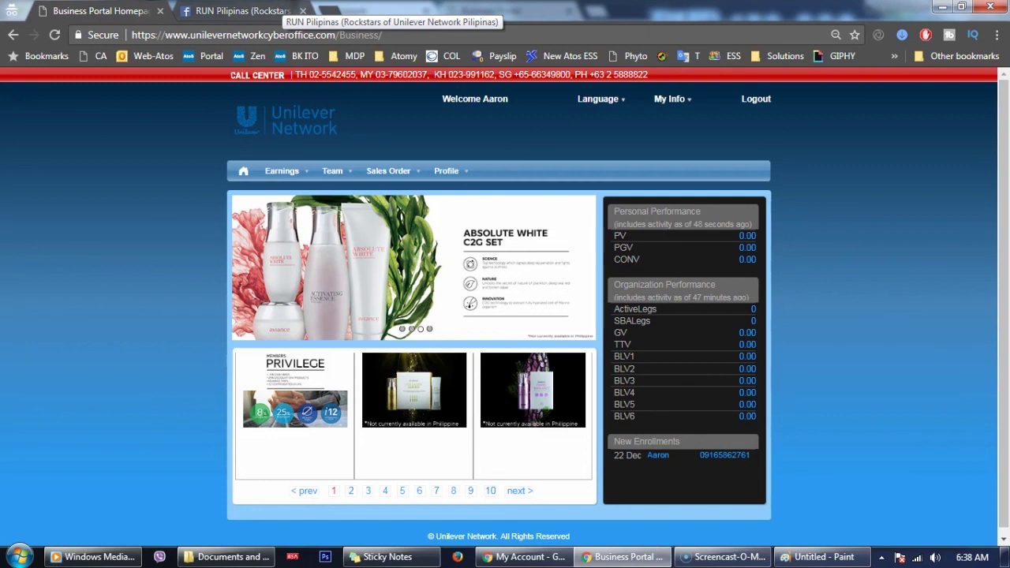
key("ctrl+Tab")
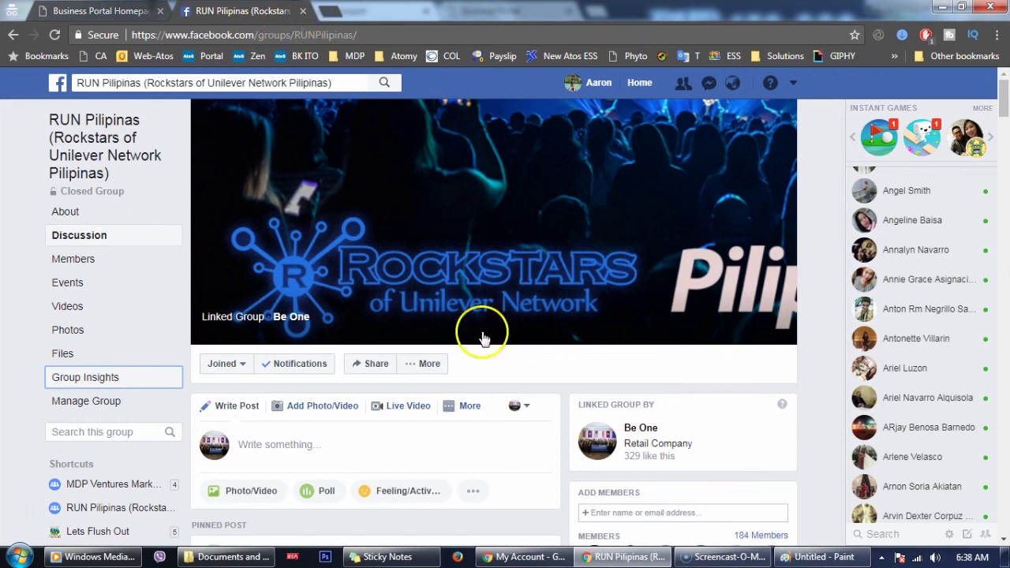
left_click(525, 556)
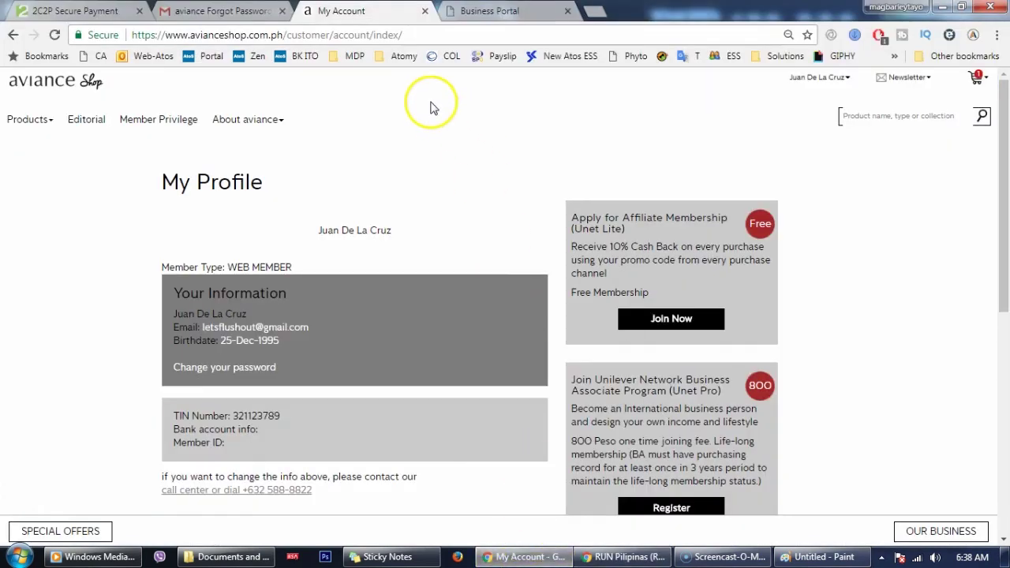